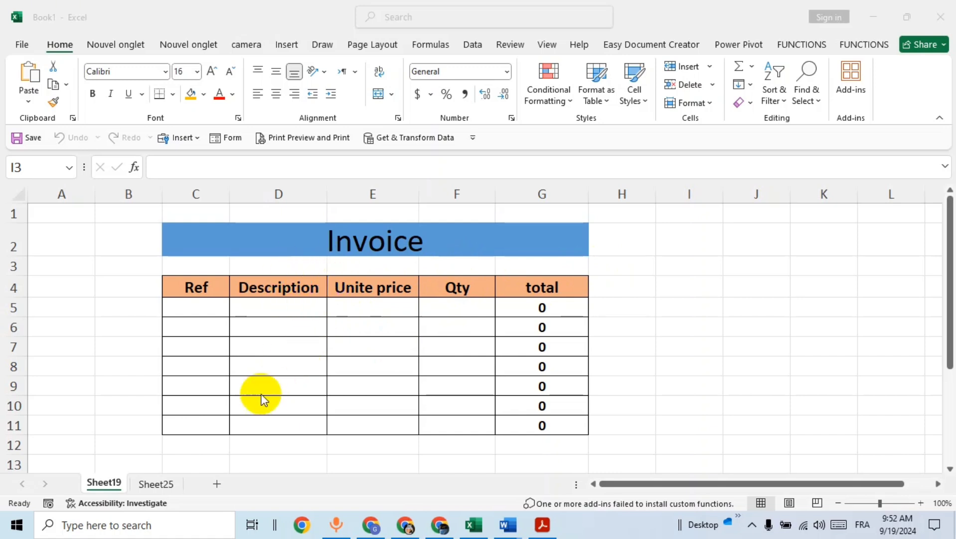
Step: Add three new worksheets to the workbook between Sheet19 and Sheet25
left_click(218, 481)
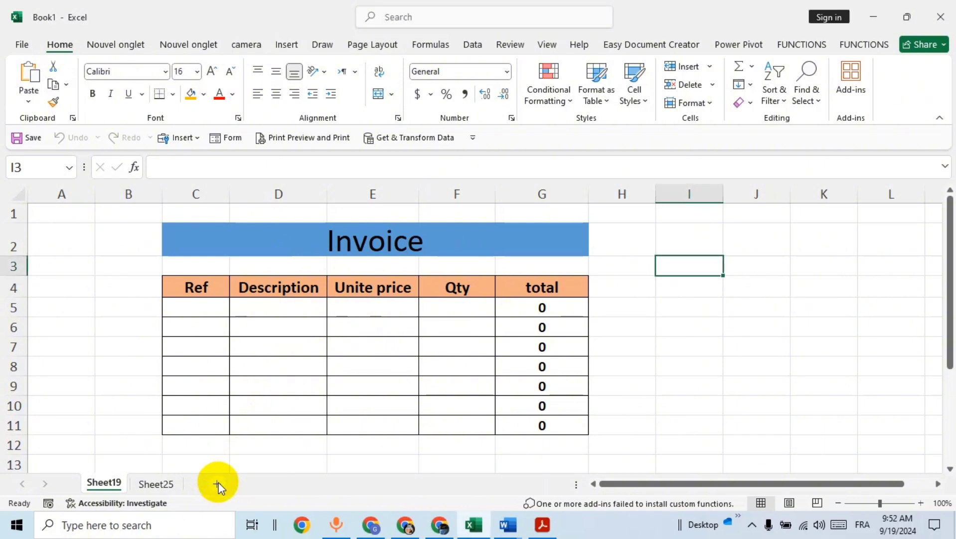
left_click(218, 484)
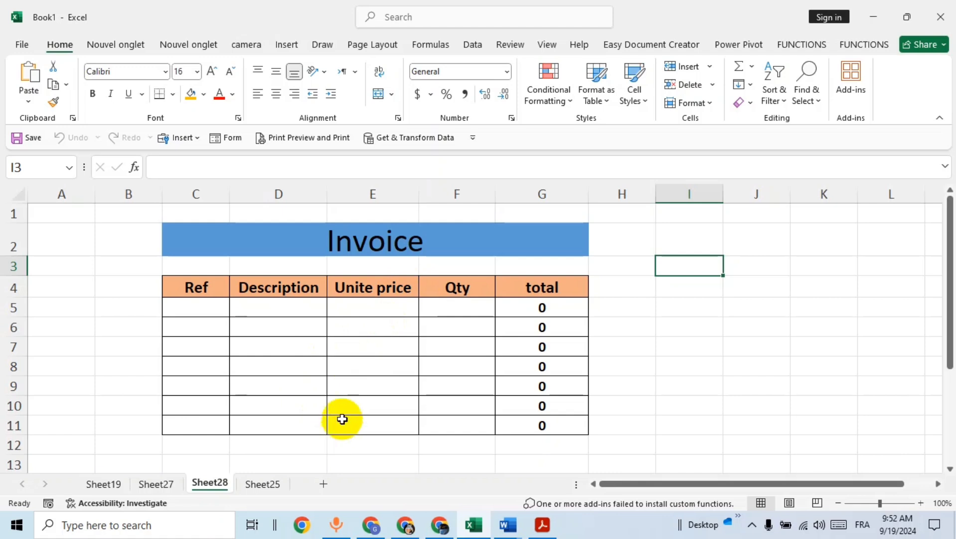
left_click(323, 484)
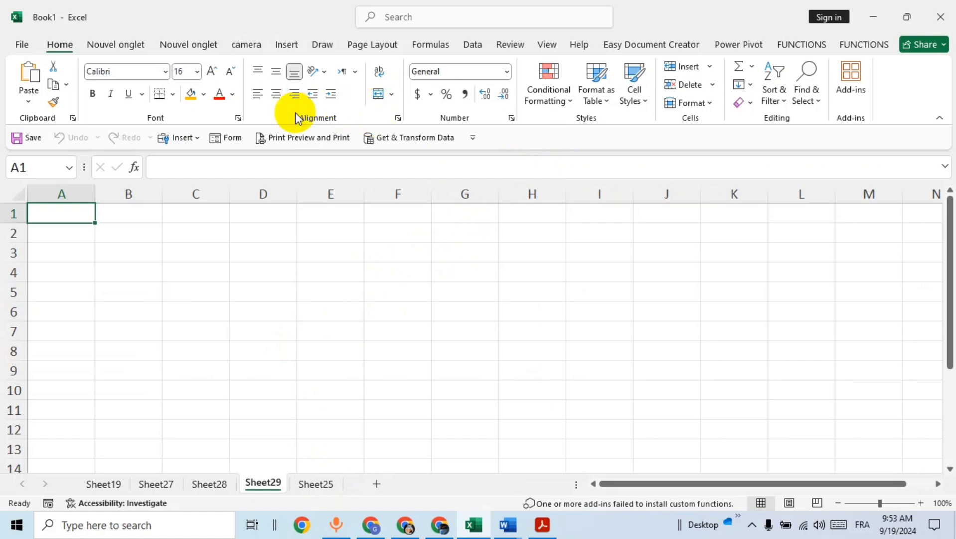
Step: Enable the Developer tab in the ribbon customization options and apply the change
right_click(272, 111)
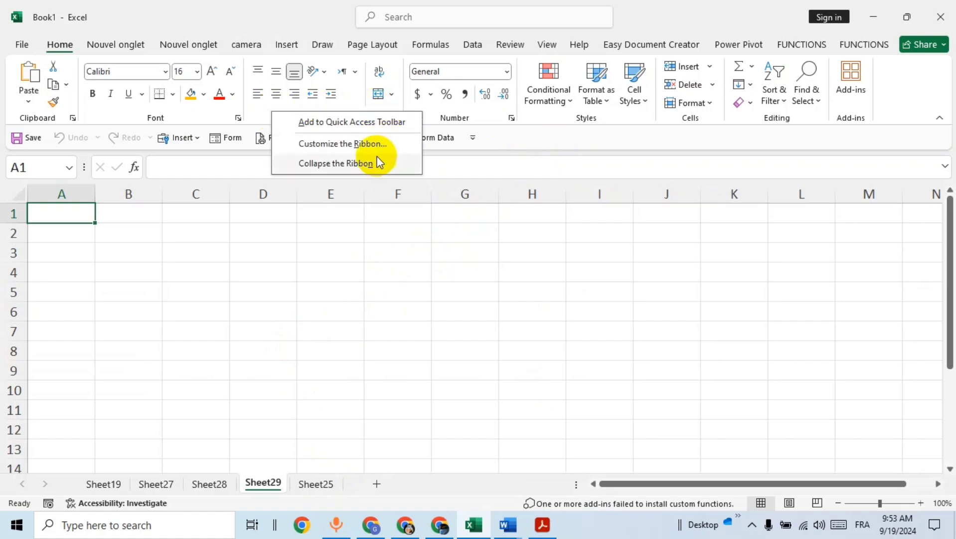
left_click(370, 144)
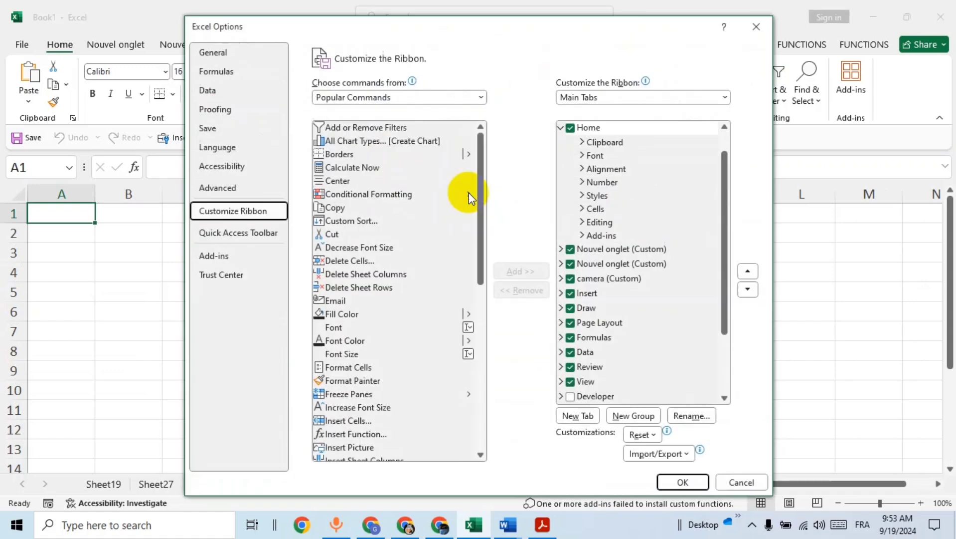
left_click(570, 396)
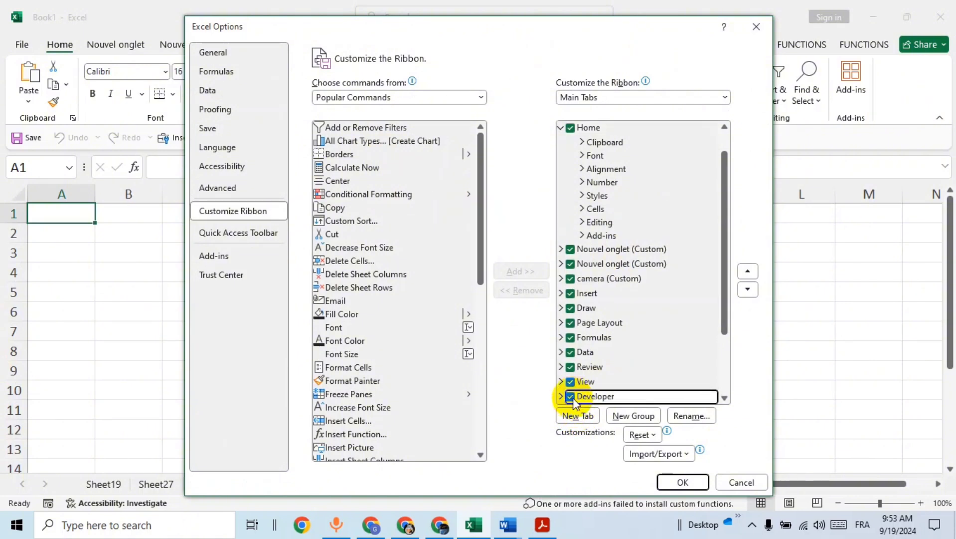
left_click(685, 482)
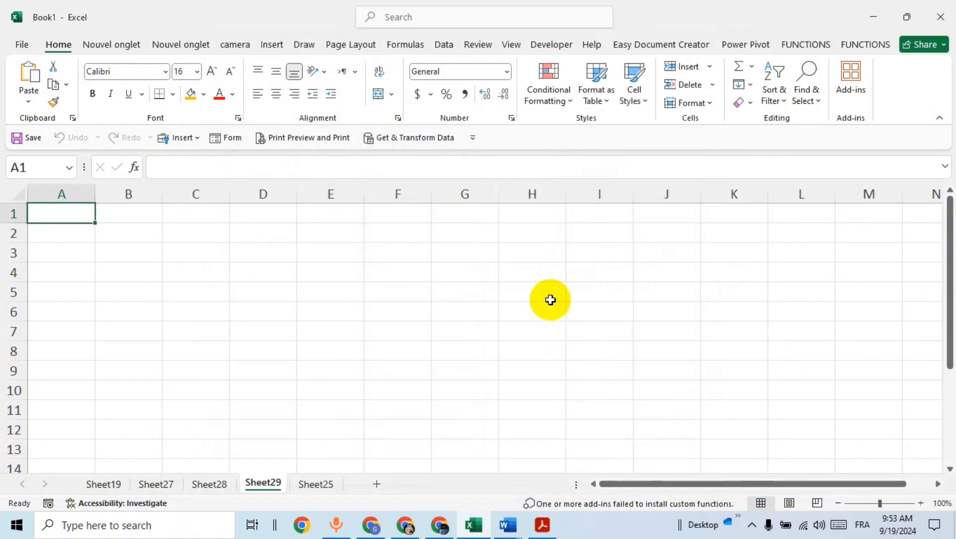
Step: Start recording a macro named create_an_invoice with the shortcut letter j, stored in This Workbook
left_click(551, 45)
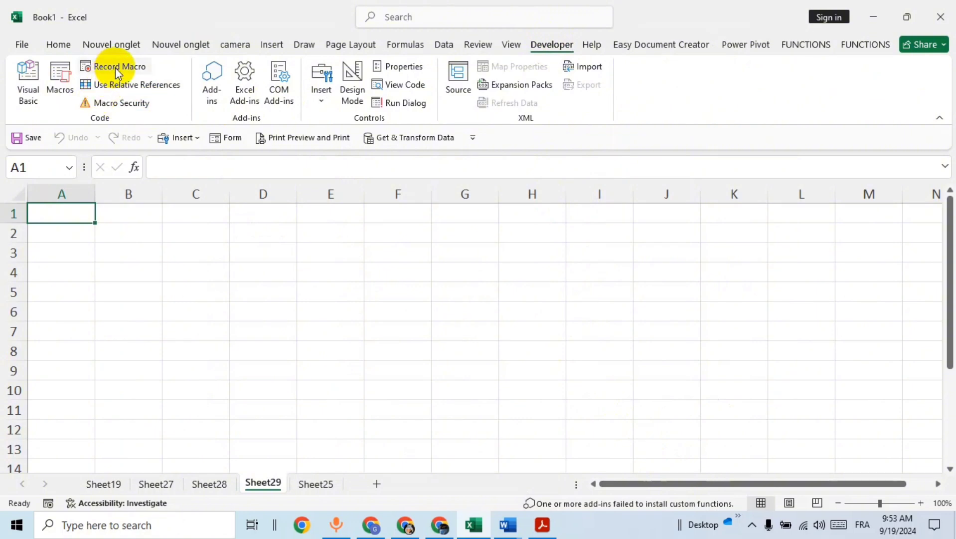
left_click(116, 70)
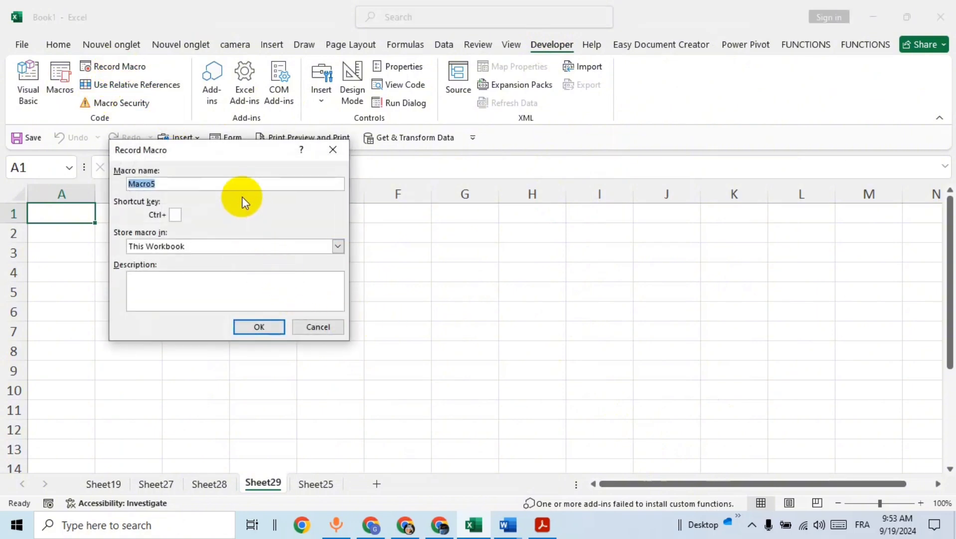
type("create-")
key("BackSpace")
type("_an_invoice")
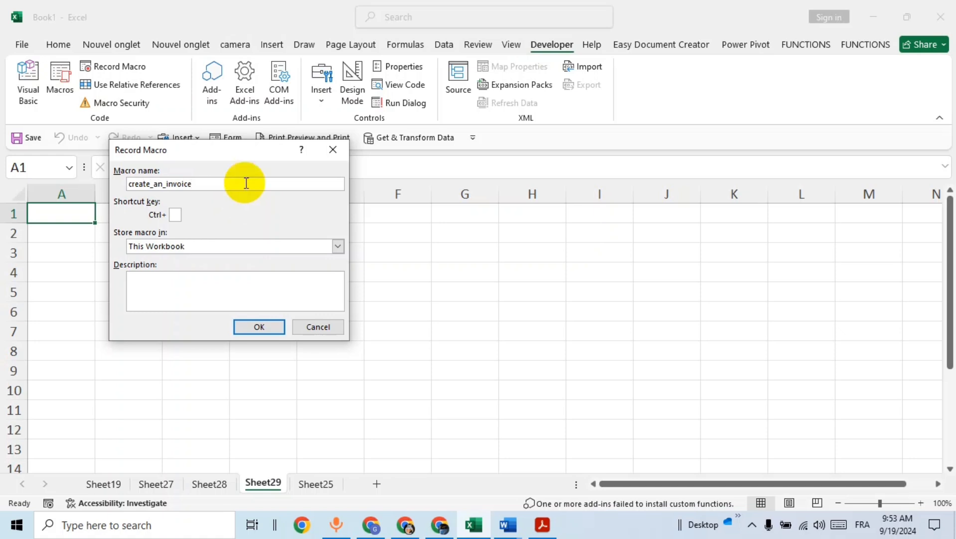
left_click(176, 215)
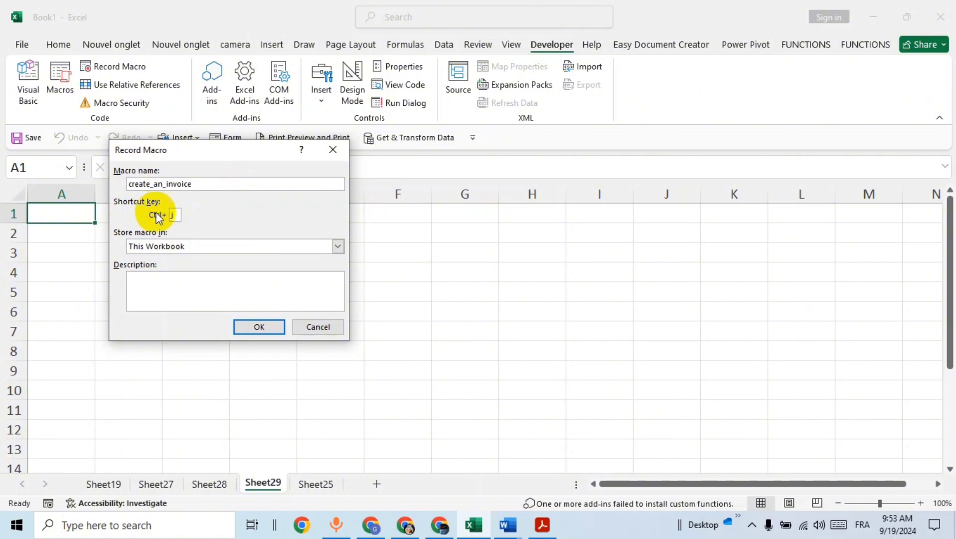
left_click(264, 327)
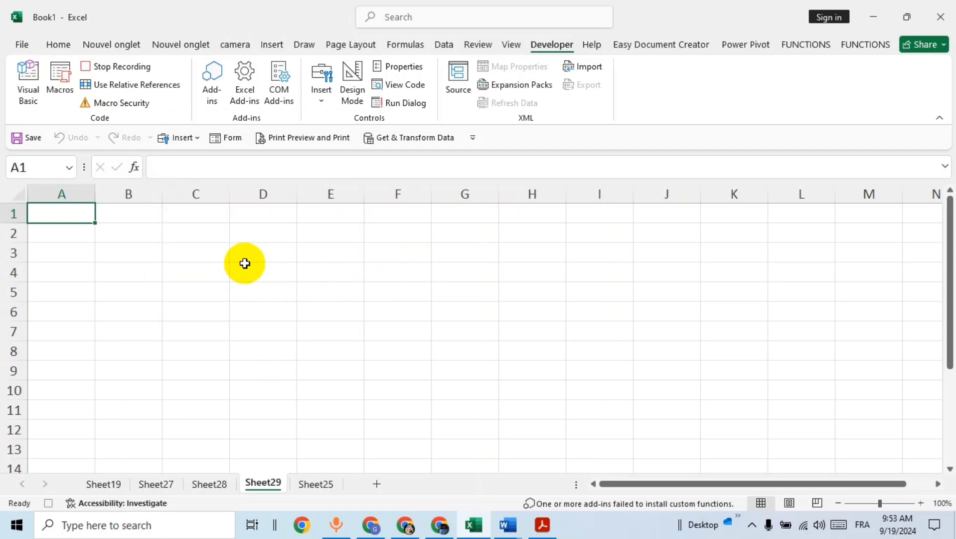
Step: Enter the column headers Ref, Description, Unite Price, Qty and Total in cells C5 to G5
left_click_drag(220, 252, 439, 265)
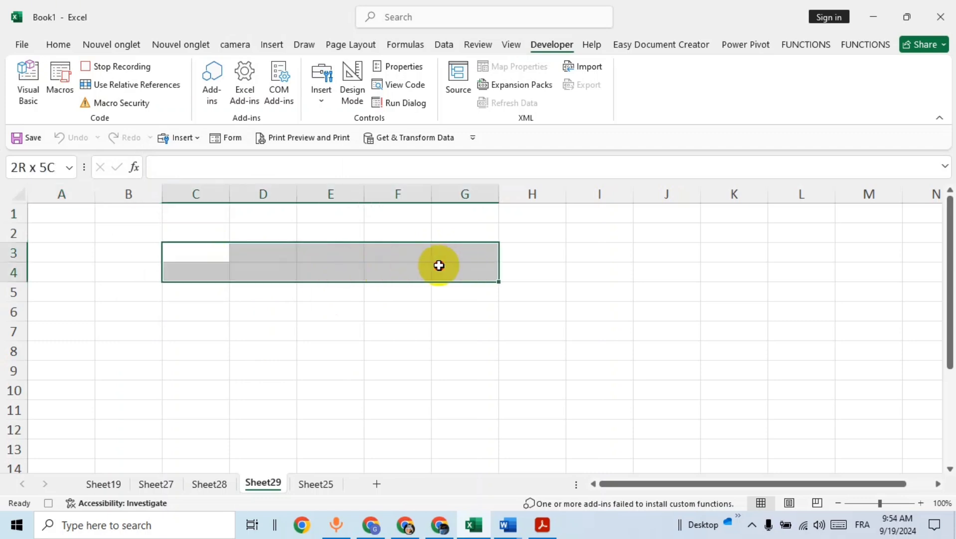
left_click(352, 309)
left_click(209, 295)
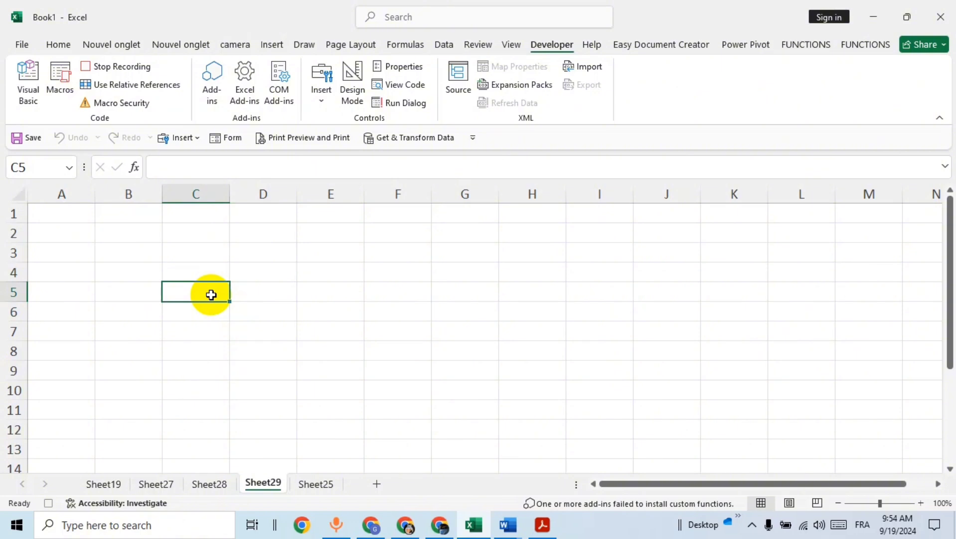
type("r")
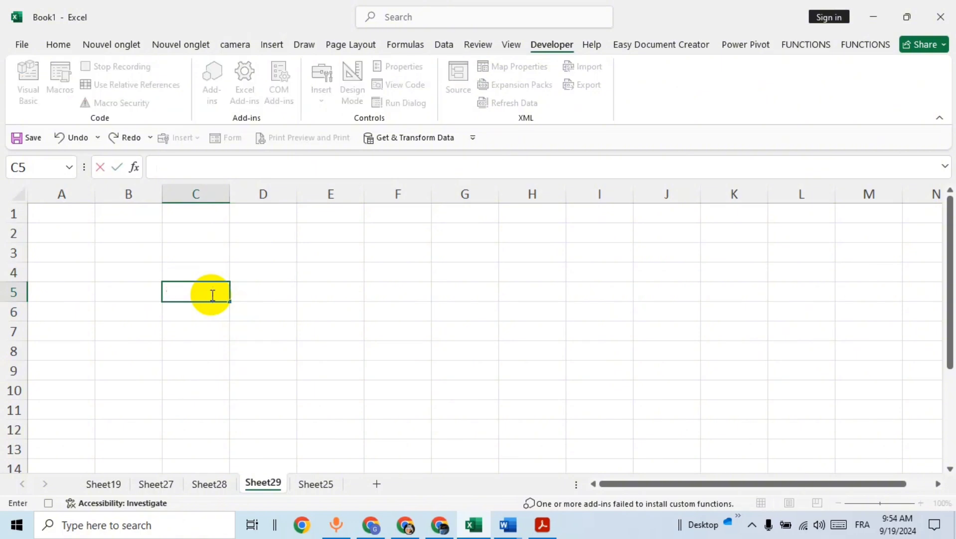
type("Ref")
key("Tab")
type("De")
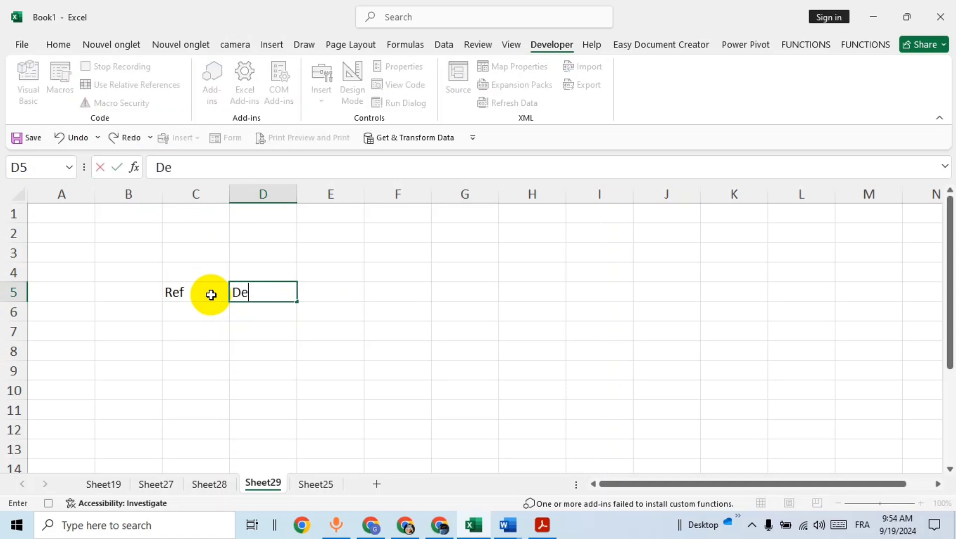
type("scription")
key("Tab")
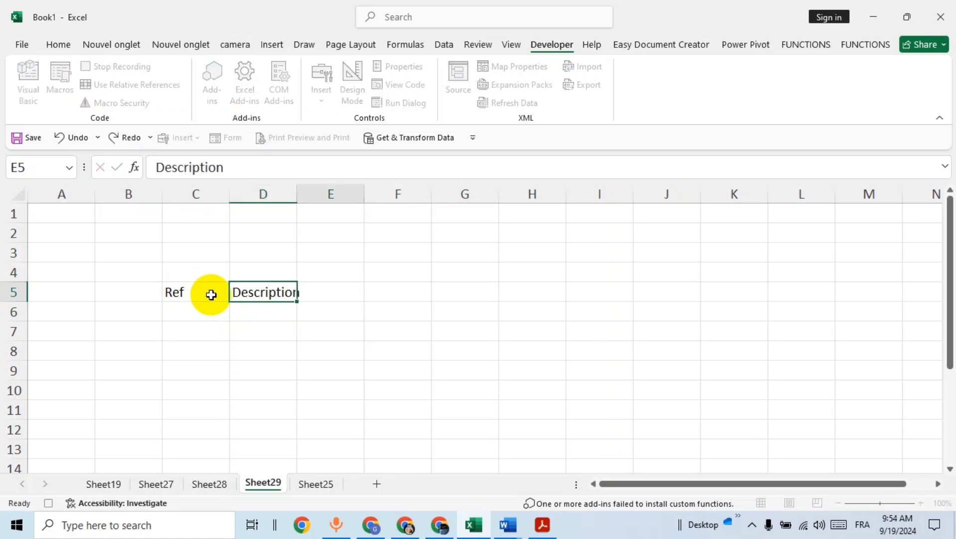
type("Un")
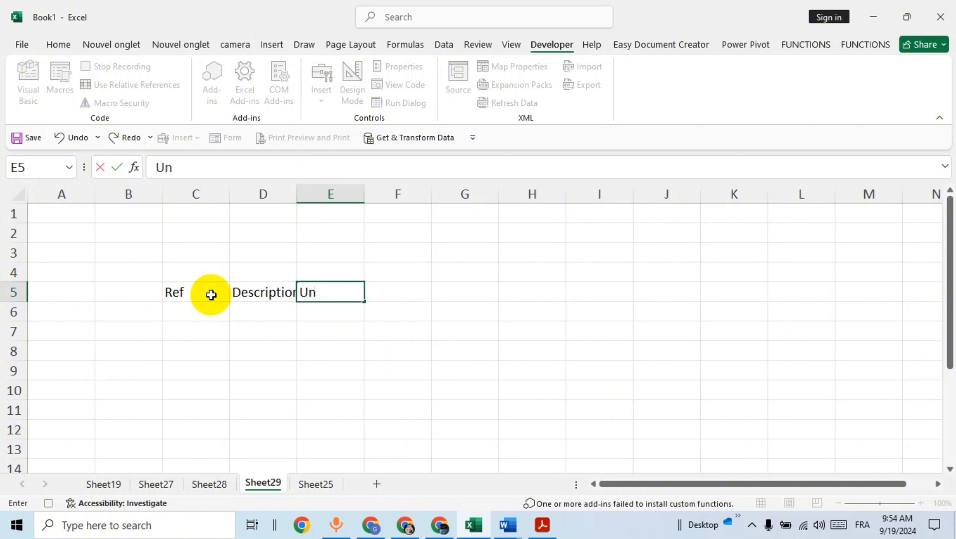
type("ite Price")
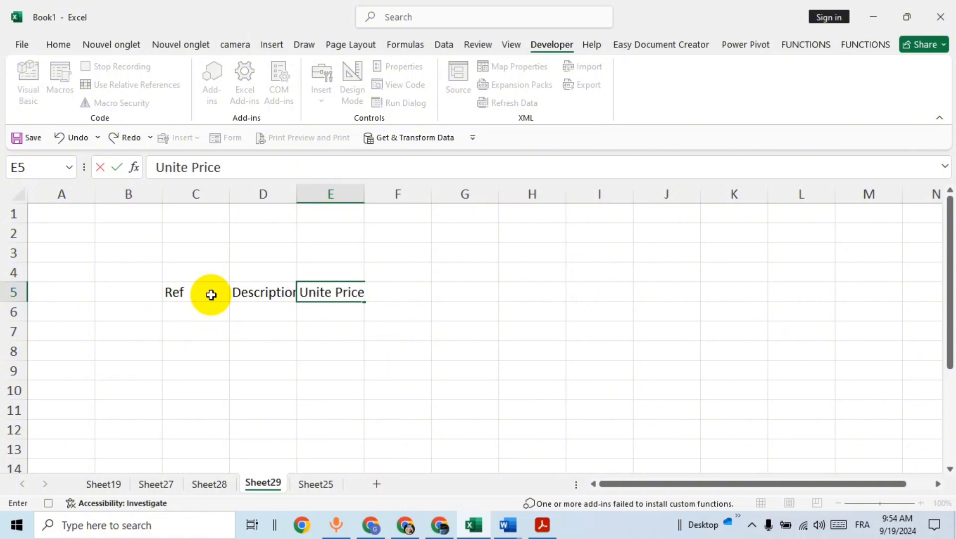
key("Tab")
type("Q")
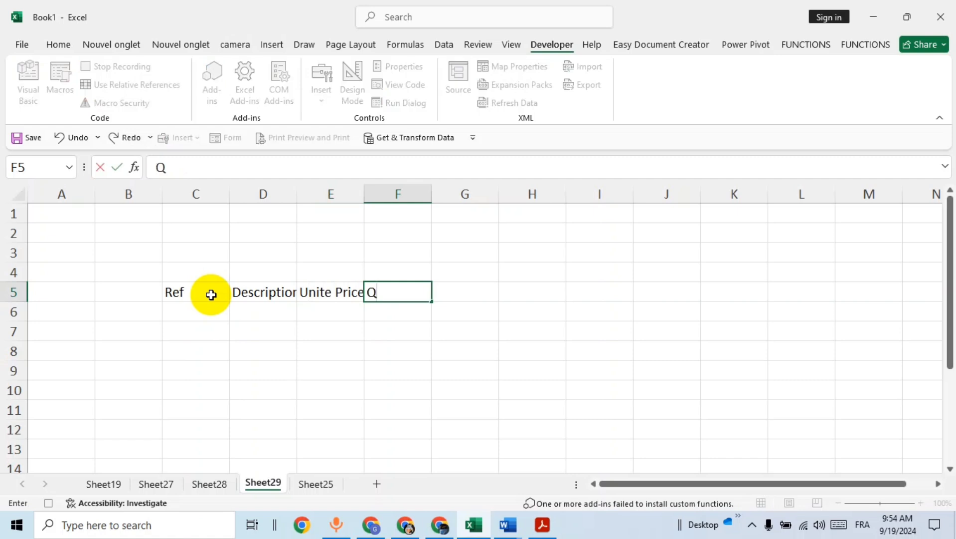
type("ty")
key("Tab")
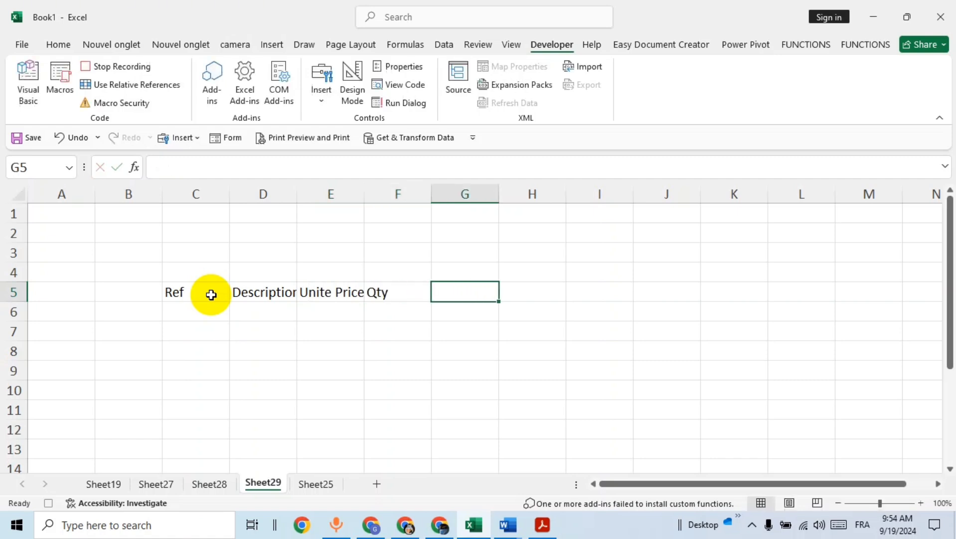
type("To")
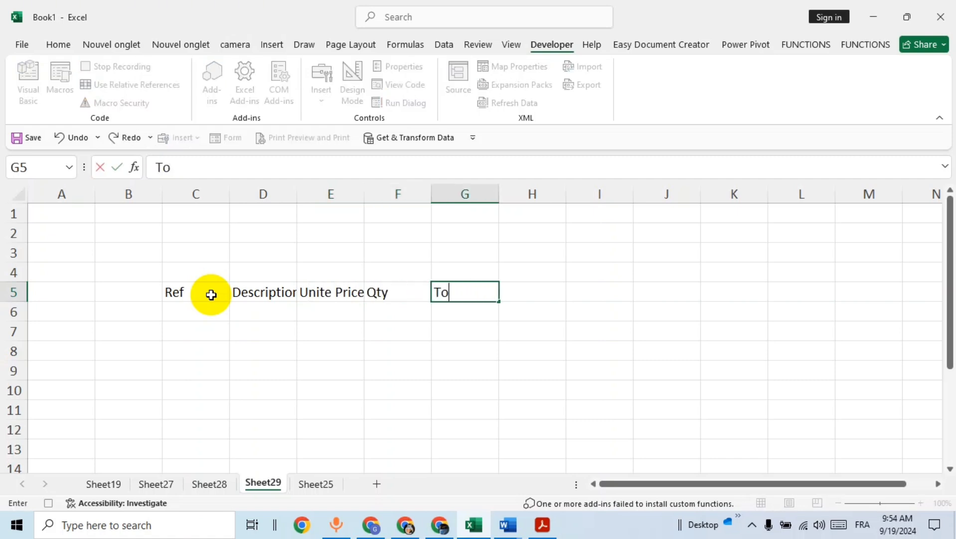
type("tal")
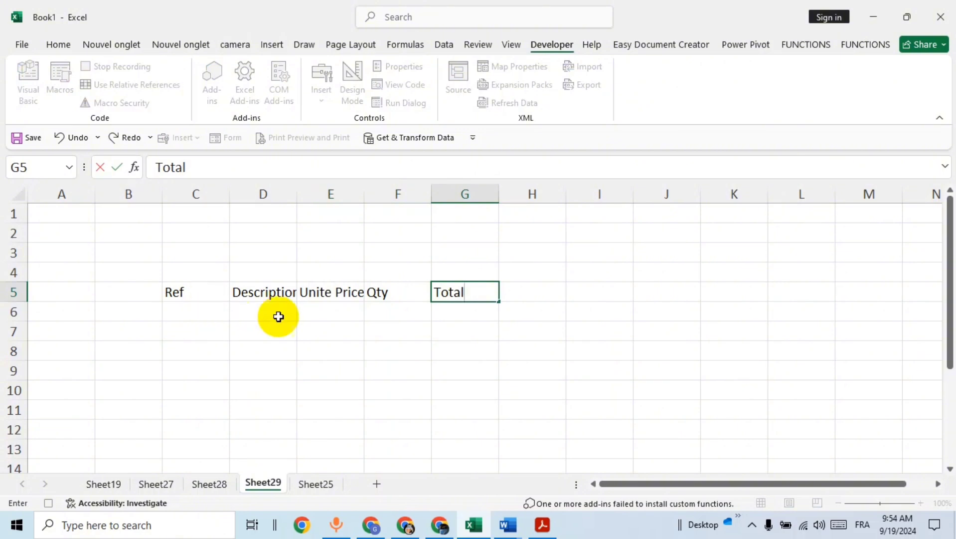
left_click(331, 345)
Step: Widen columns D, E, F and G so the headers fit with extra room
left_click_drag(297, 195, 332, 197)
left_click_drag(397, 189, 427, 189)
left_click_drag(494, 193, 517, 196)
left_click_drag(584, 197, 620, 199)
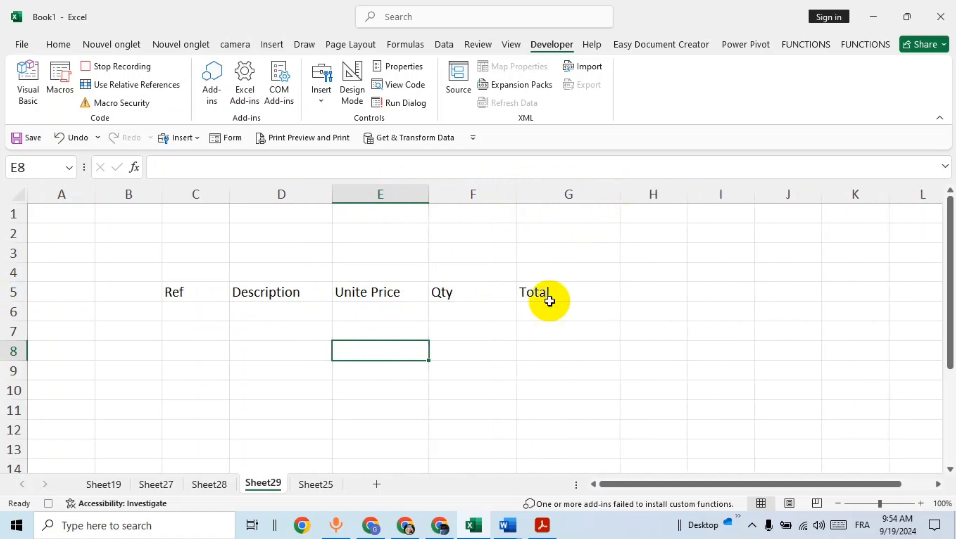
left_click(505, 345)
Step: Apply All Borders to the invoice table range C5:G11
left_click_drag(193, 289, 540, 405)
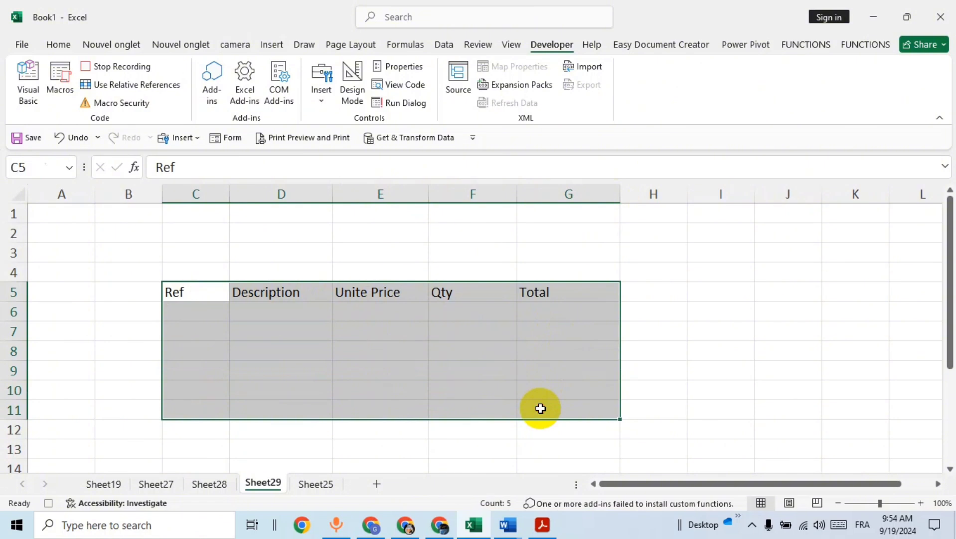
left_click(58, 46)
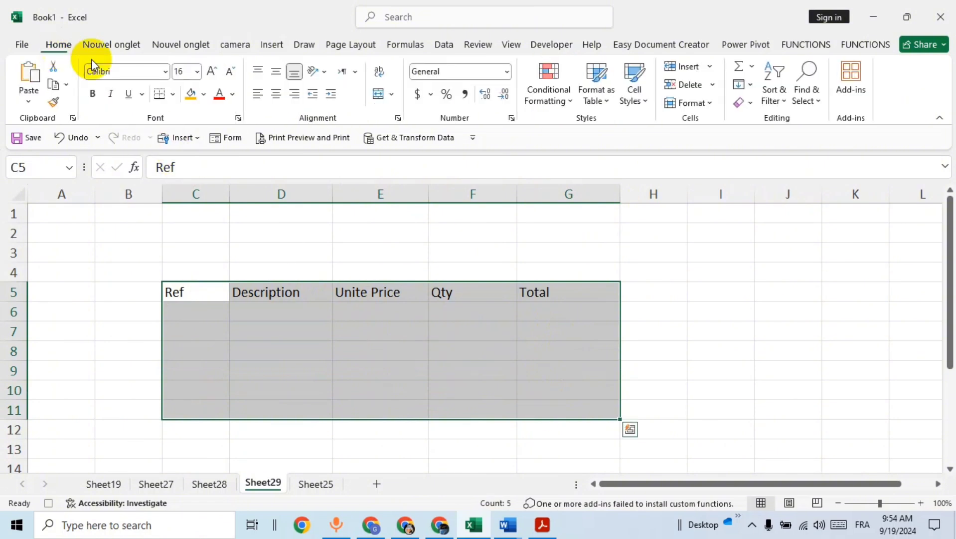
left_click(174, 96)
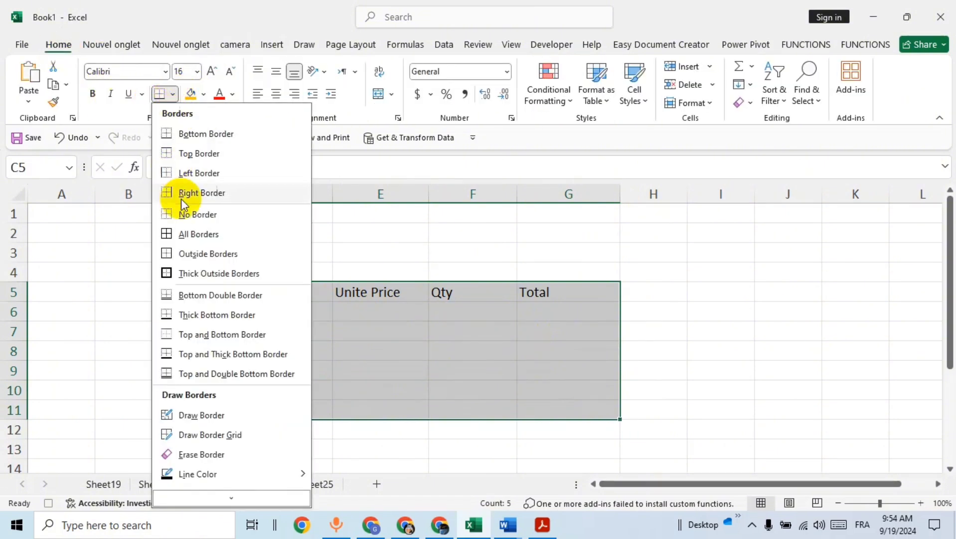
left_click(207, 235)
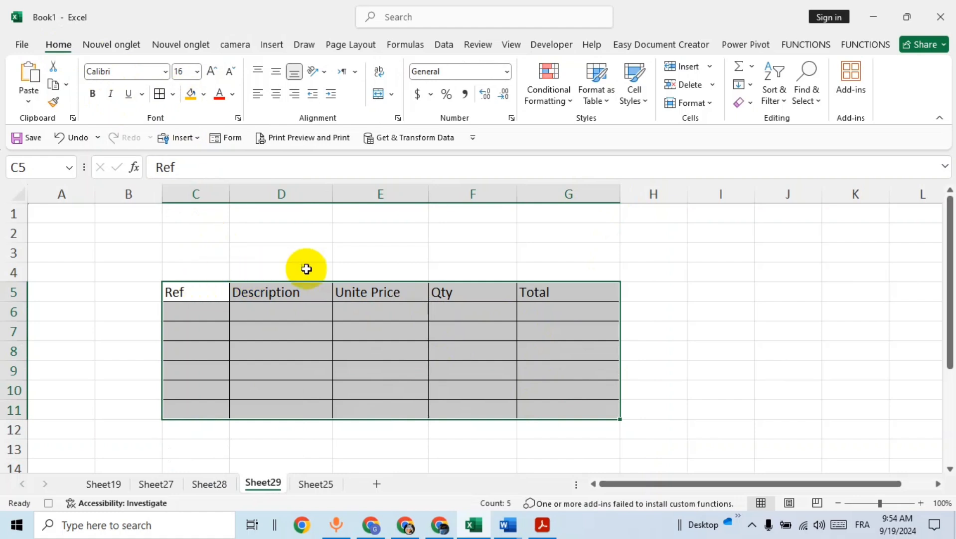
Step: Make the text of the table range C5:G11 bold and center it both vertically and horizontally
left_click(94, 94)
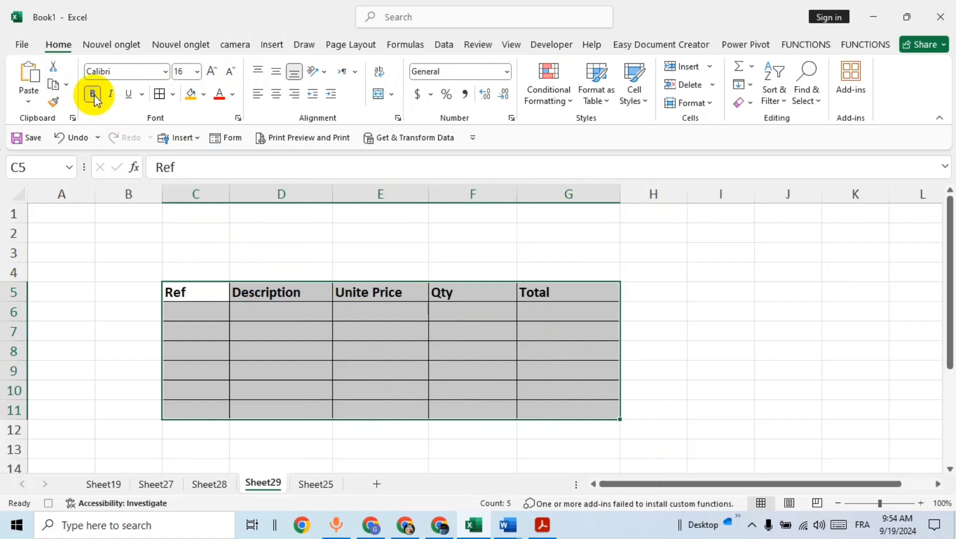
left_click(275, 72)
left_click(277, 95)
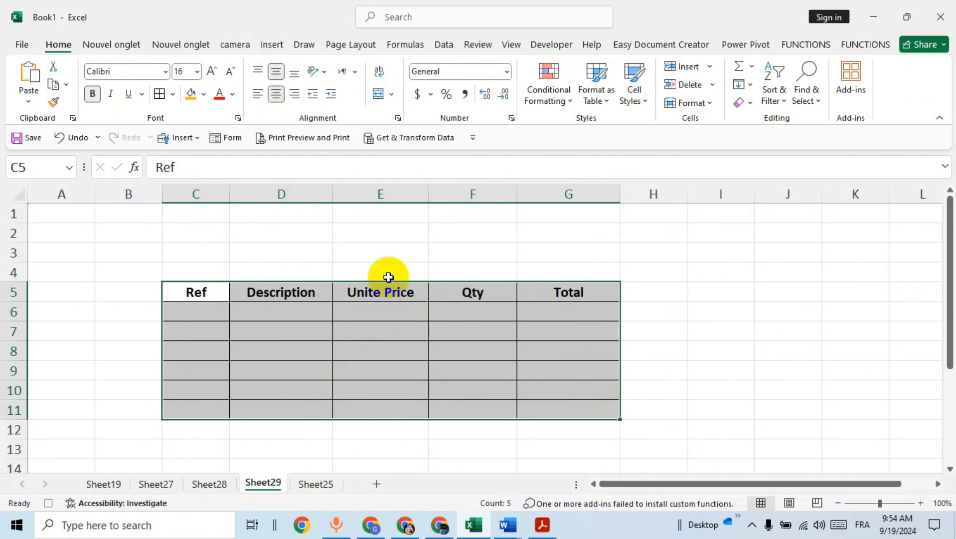
left_click(478, 433)
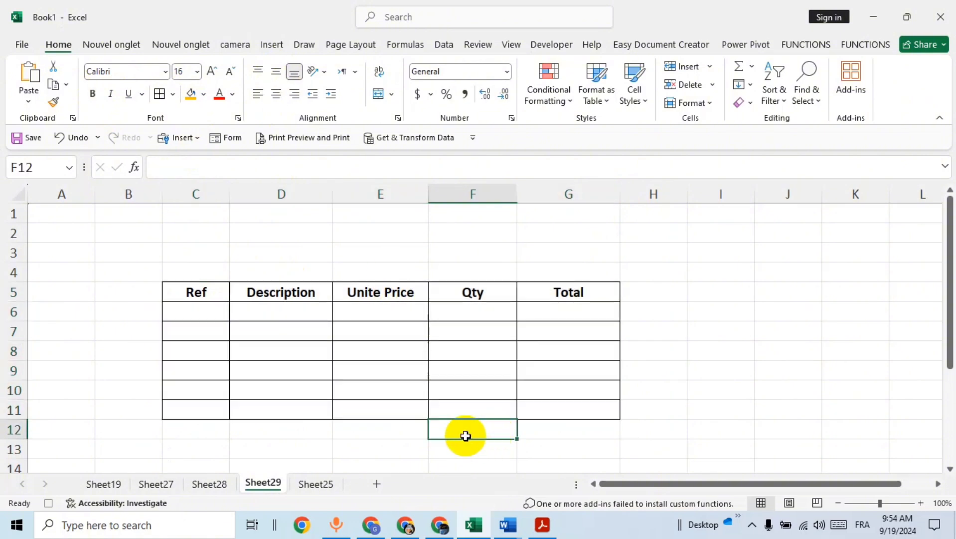
Step: Add all borders to F12:G12 below the table and enter the label Total in F12
left_click_drag(482, 432, 551, 429)
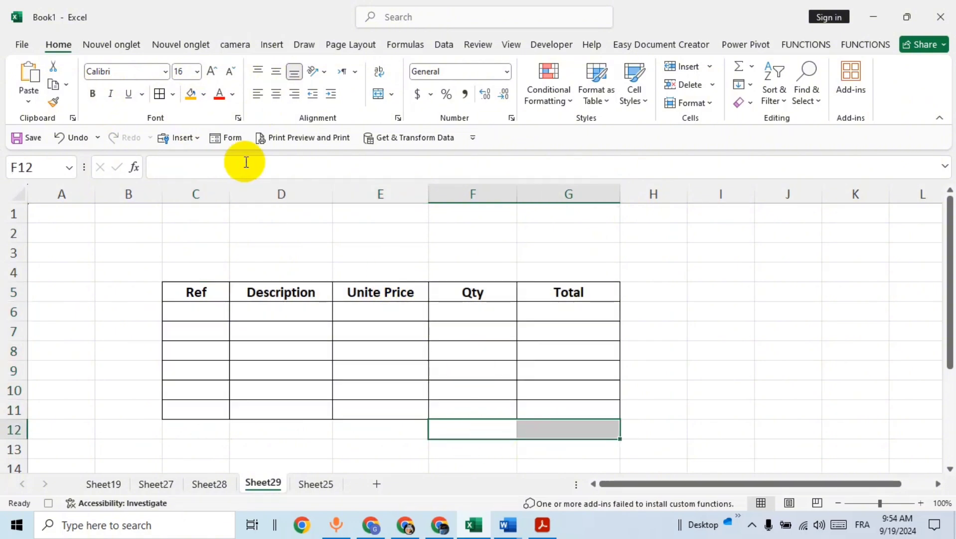
left_click(159, 95)
left_click(442, 422)
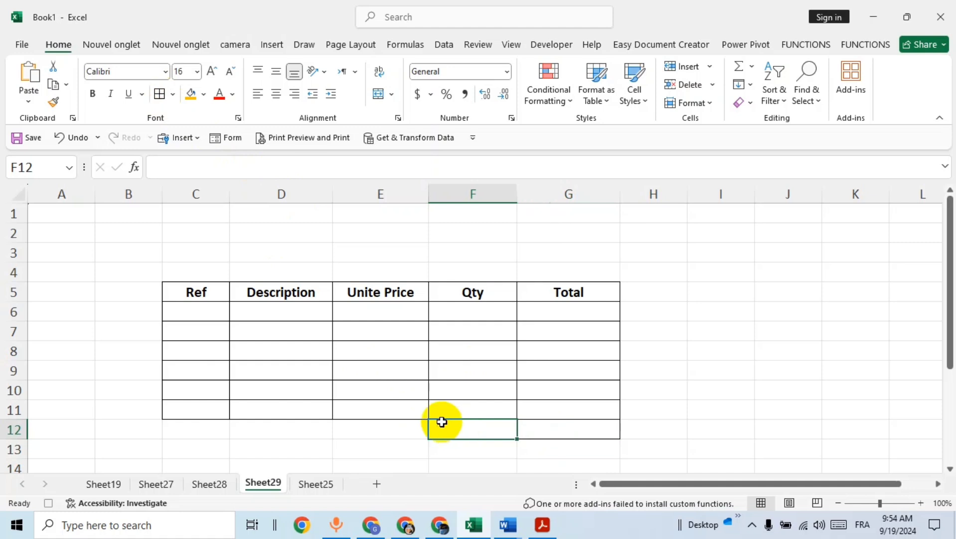
type("Tota")
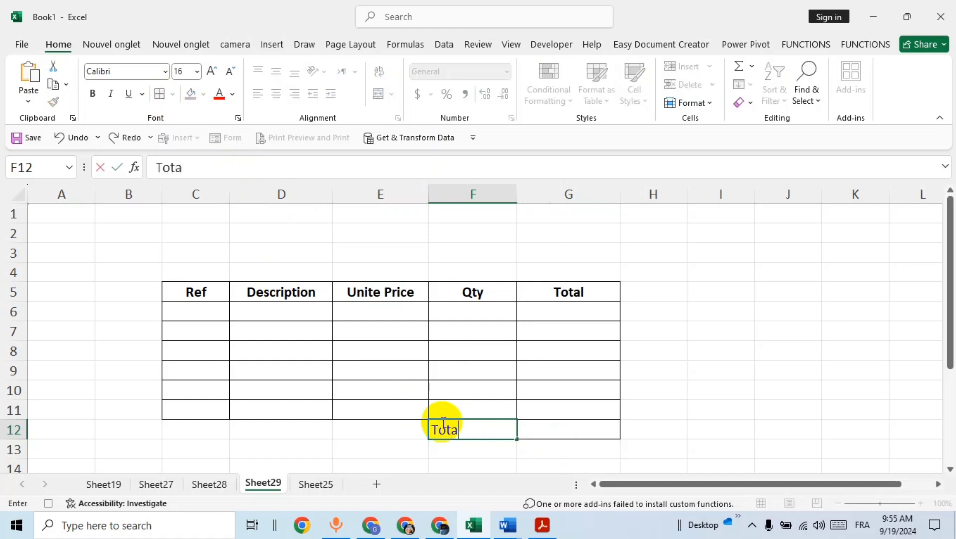
type("l")
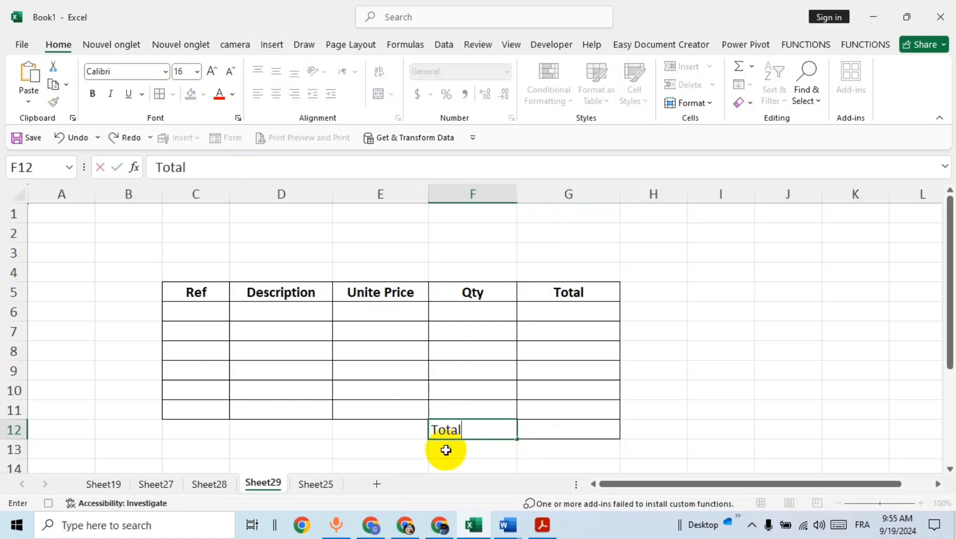
Step: Reduce the font size of the empty table body C6:G11 to 14
left_click(446, 450)
left_click_drag(462, 429, 568, 414)
left_click_drag(198, 313, 580, 408)
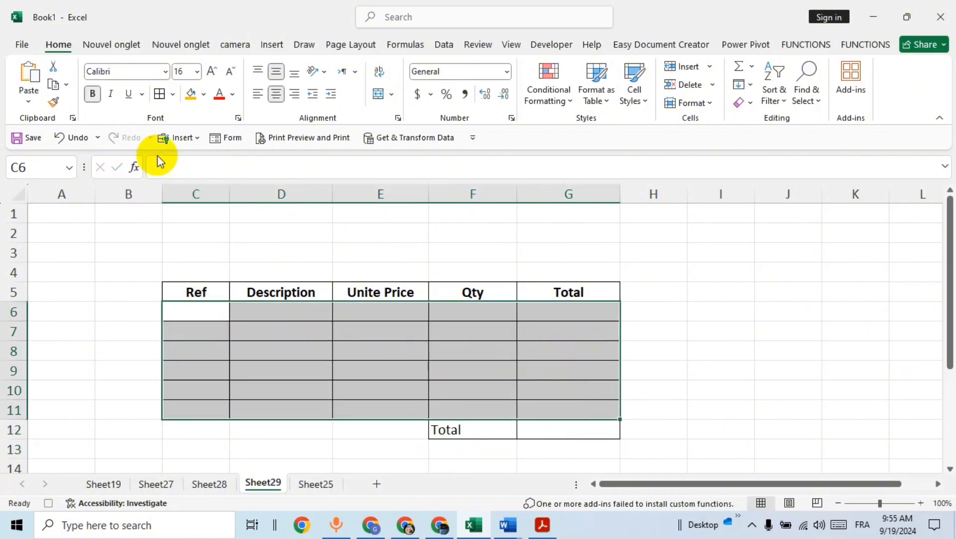
left_click(229, 74)
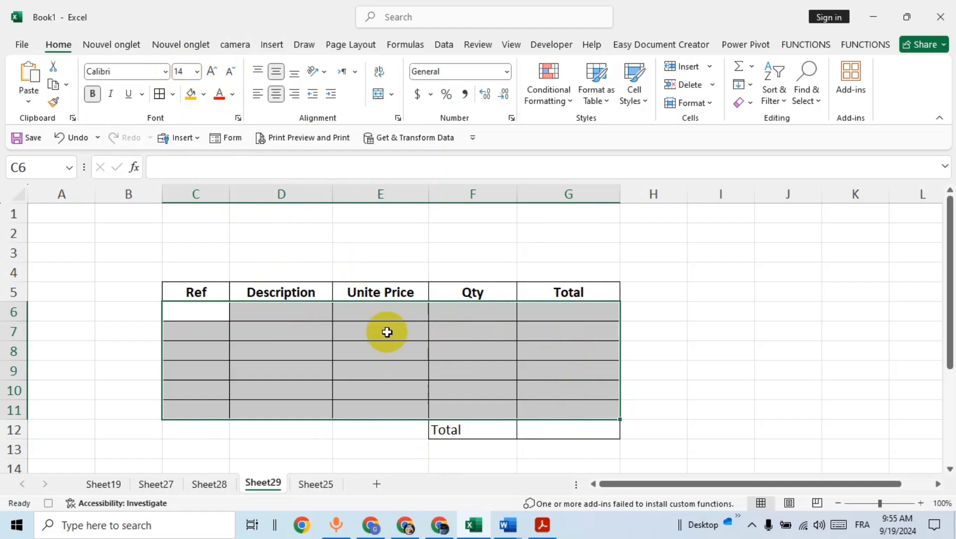
Step: Make the total row cells F12:G12 bold and set their font size to 18
left_click(455, 430)
left_click(475, 445)
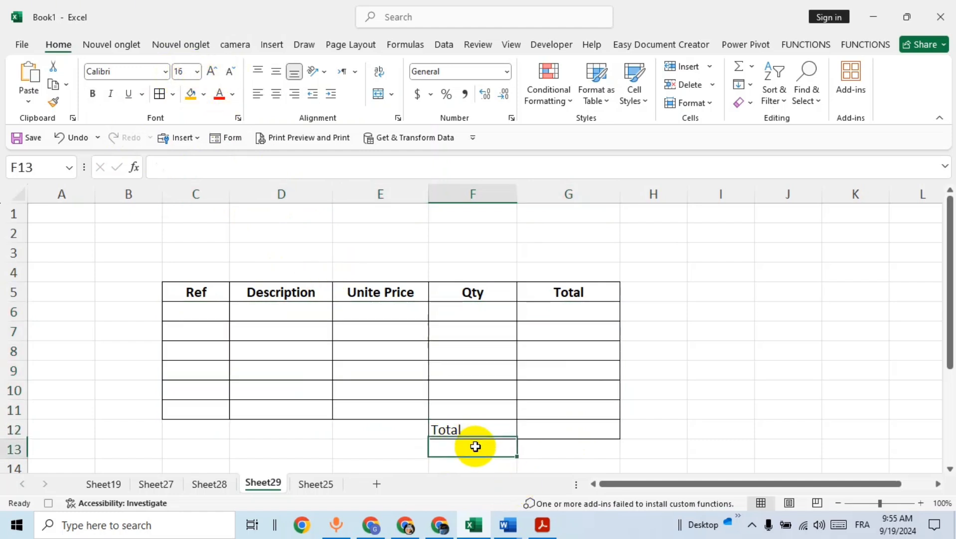
left_click(460, 429)
left_click_drag(459, 430, 546, 427)
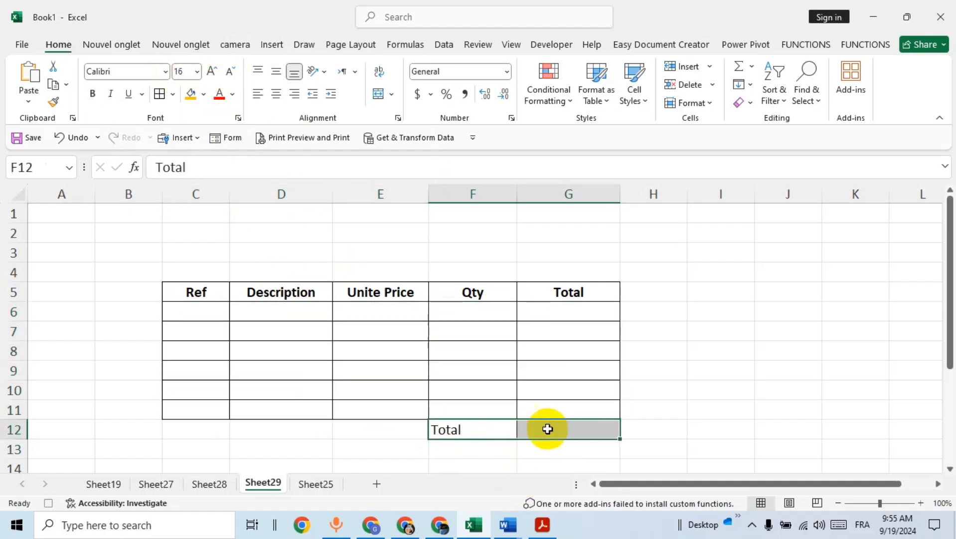
left_click(93, 93)
left_click(211, 71)
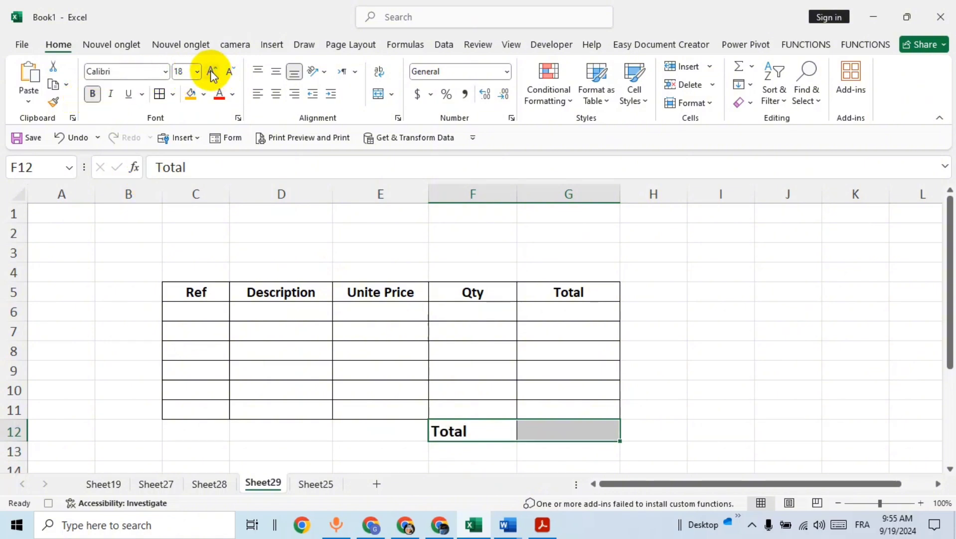
Step: Set the header row C5:G5 to font size 18 and give it a light orange fill
left_click_drag(198, 286, 568, 292)
left_click(212, 71)
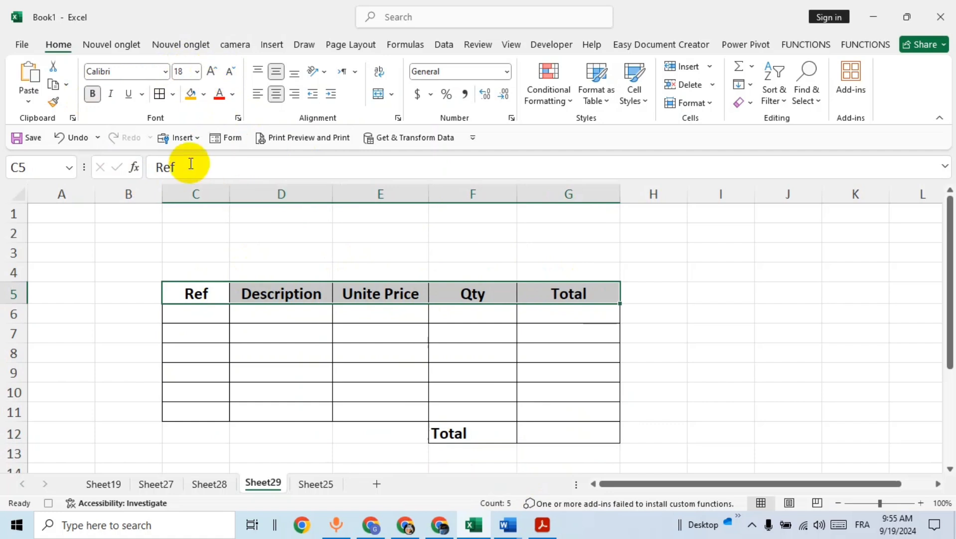
left_click(203, 94)
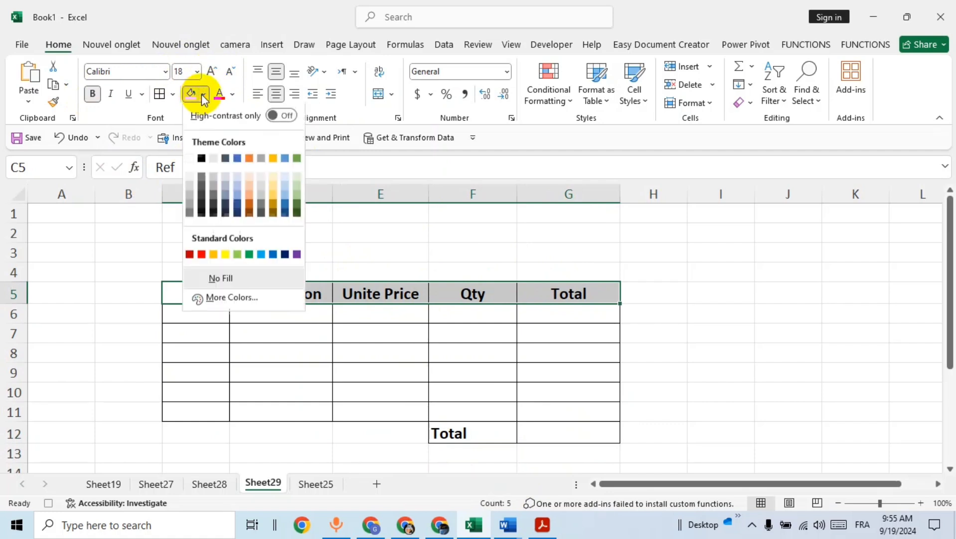
left_click(250, 189)
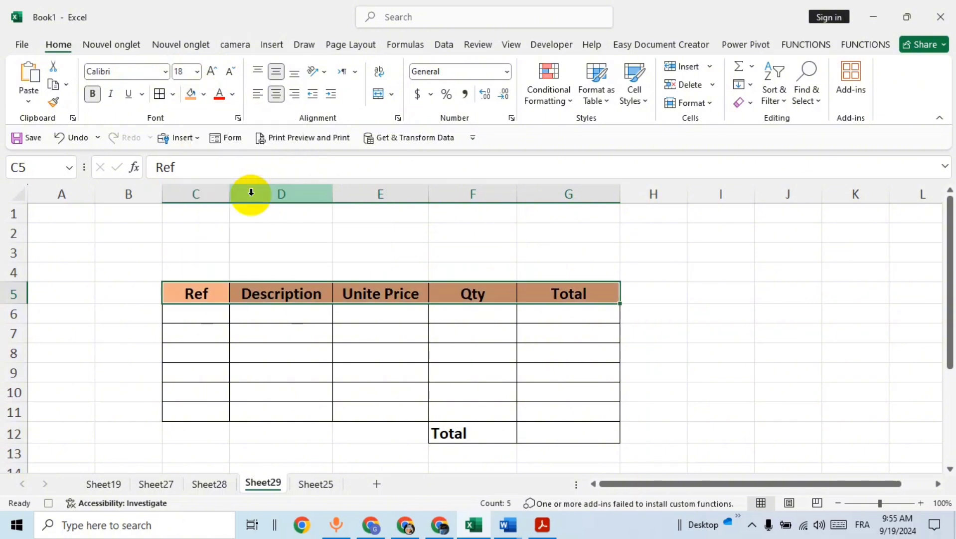
Step: Fill the total row cells F12:G12 with the standard Orange color
left_click(496, 432)
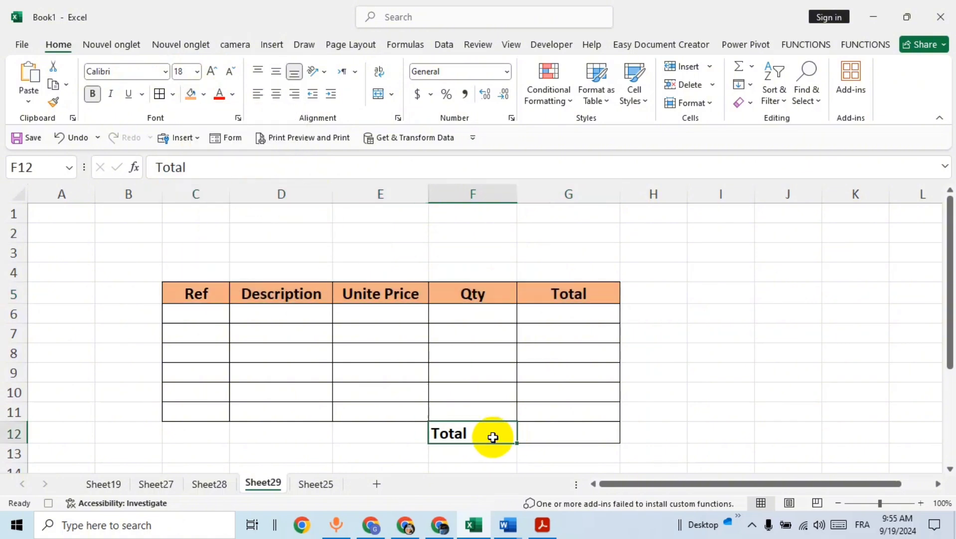
left_click_drag(458, 434, 558, 429)
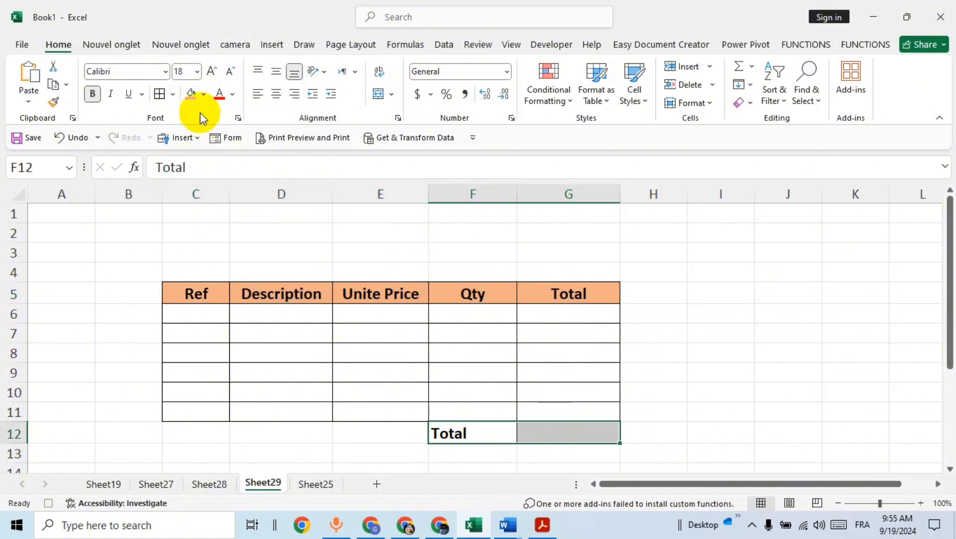
left_click(204, 93)
left_click(213, 254)
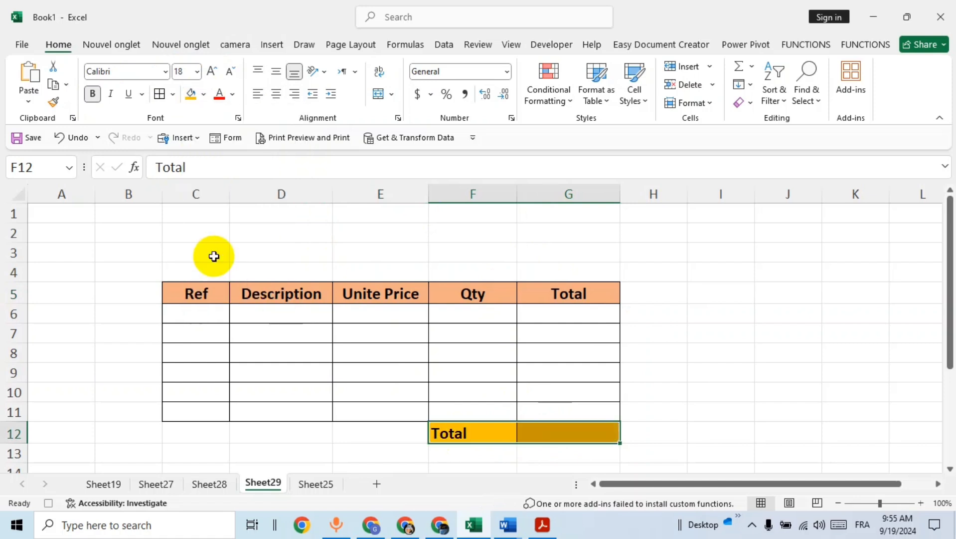
left_click(705, 287)
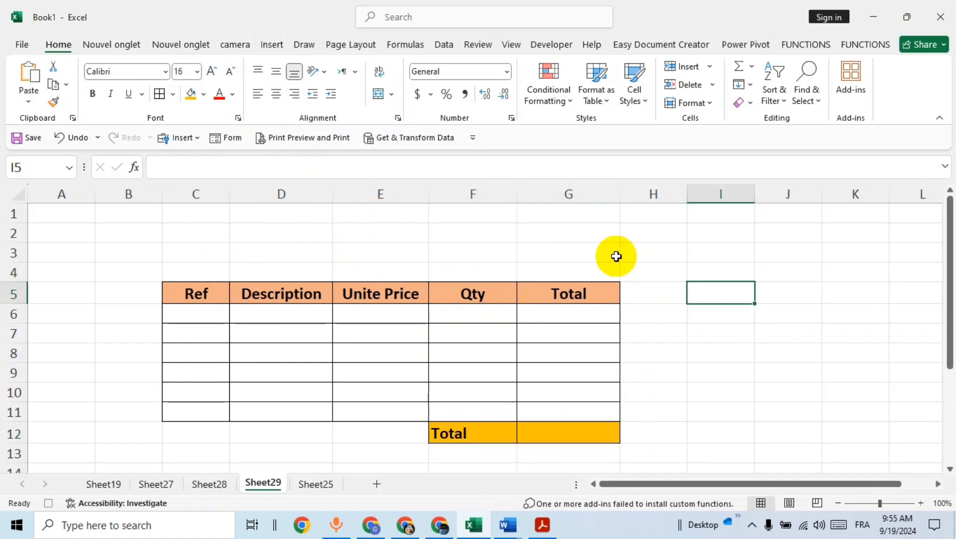
Step: Merge and center the range C2:G3 above the table and fill it with blue
left_click_drag(207, 229, 568, 252)
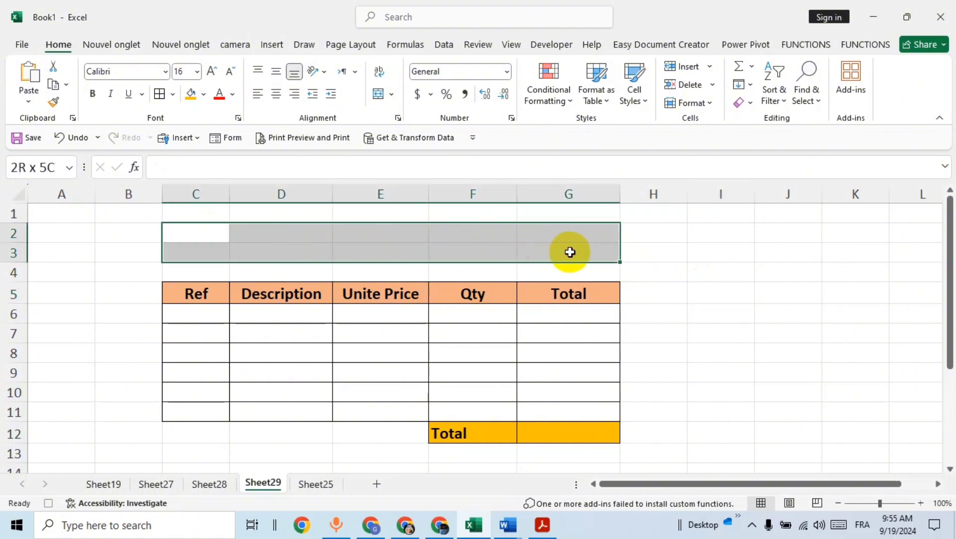
left_click(379, 94)
left_click(205, 94)
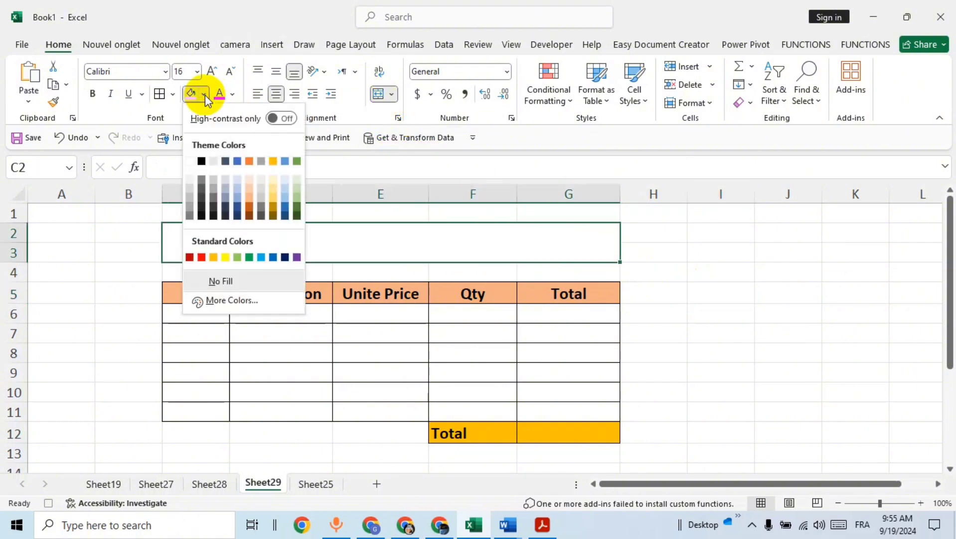
left_click(238, 172)
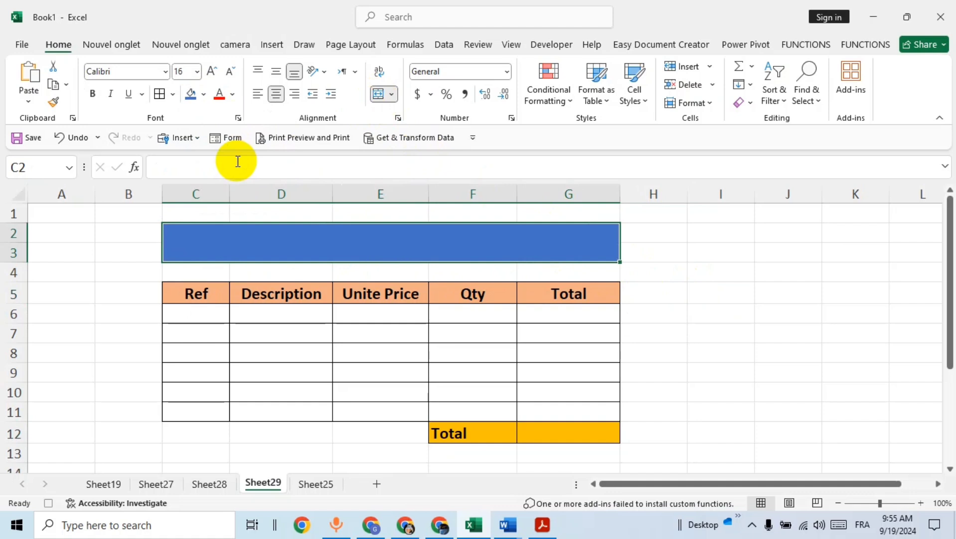
Step: Enter the title Invoice in the merged cell C2 and format it bold at font size 48
double_click(307, 240)
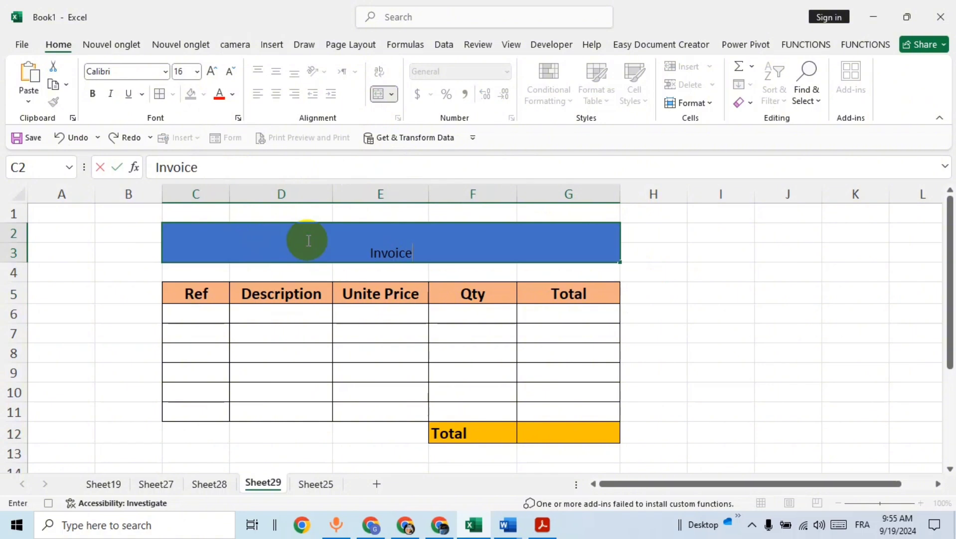
double_click(404, 247)
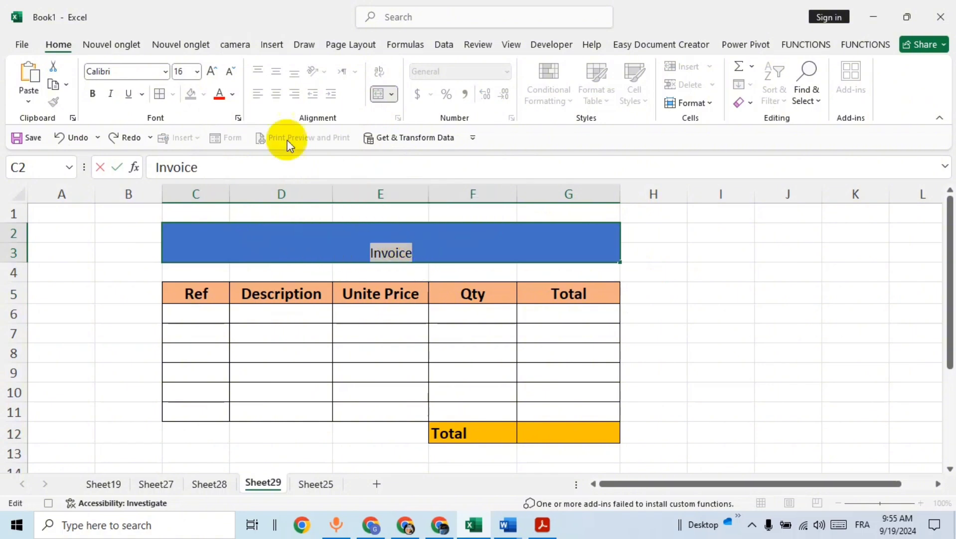
left_click(212, 71)
left_click(212, 71)
left_click(212, 71)
left_click(212, 72)
left_click(211, 72)
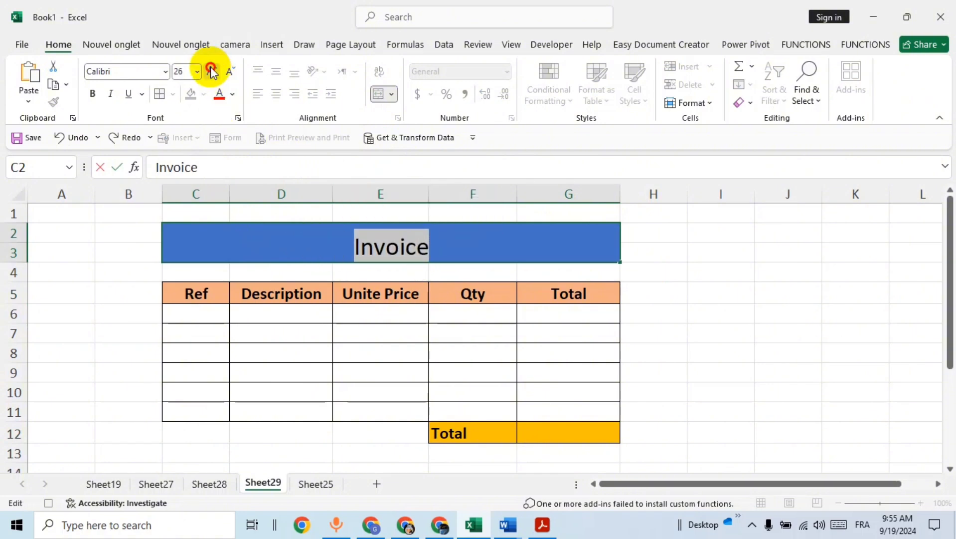
left_click(212, 72)
left_click(211, 72)
left_click(211, 72)
left_click(91, 94)
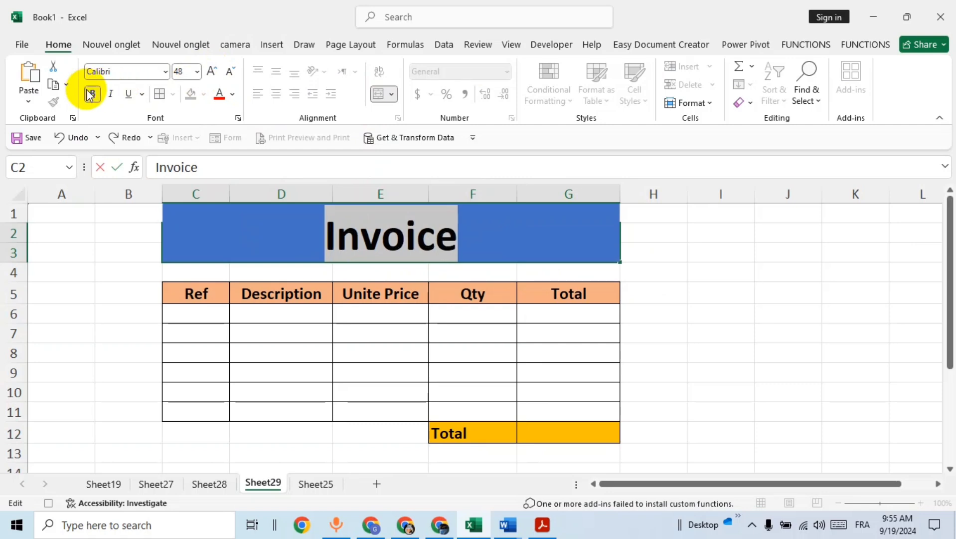
left_click(706, 270)
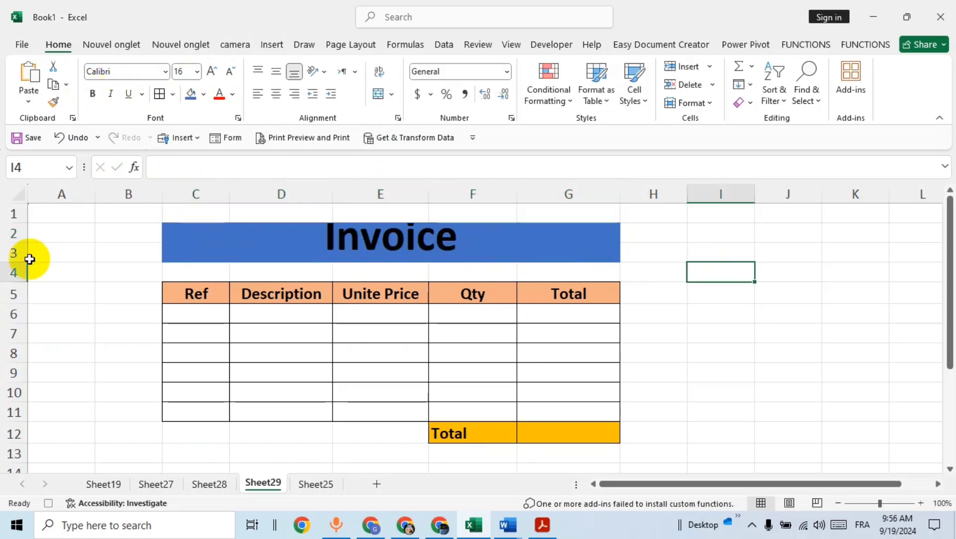
Step: Increase the height of row 3 to fit the title and apply Thick Outside Borders to the merged title cell
left_click_drag(27, 262, 27, 269)
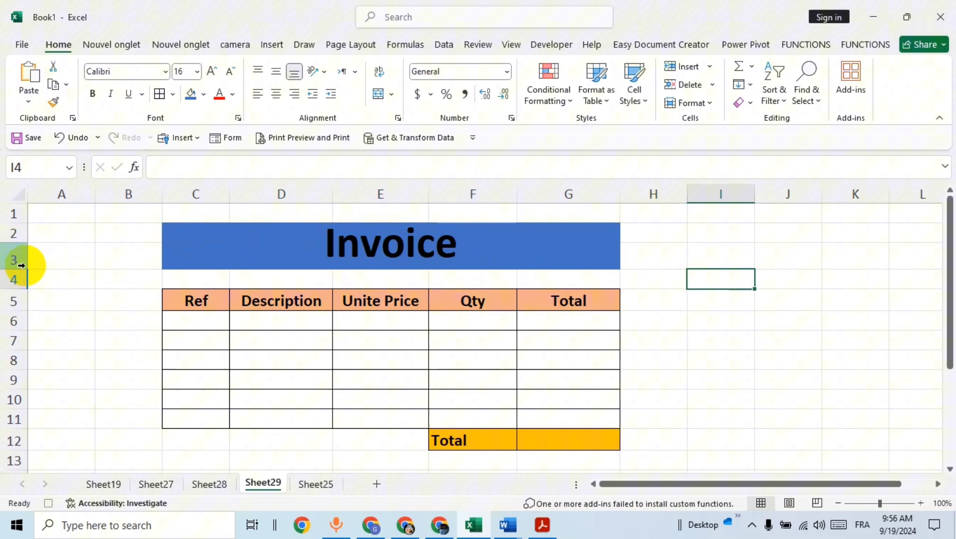
left_click(261, 242)
left_click(172, 95)
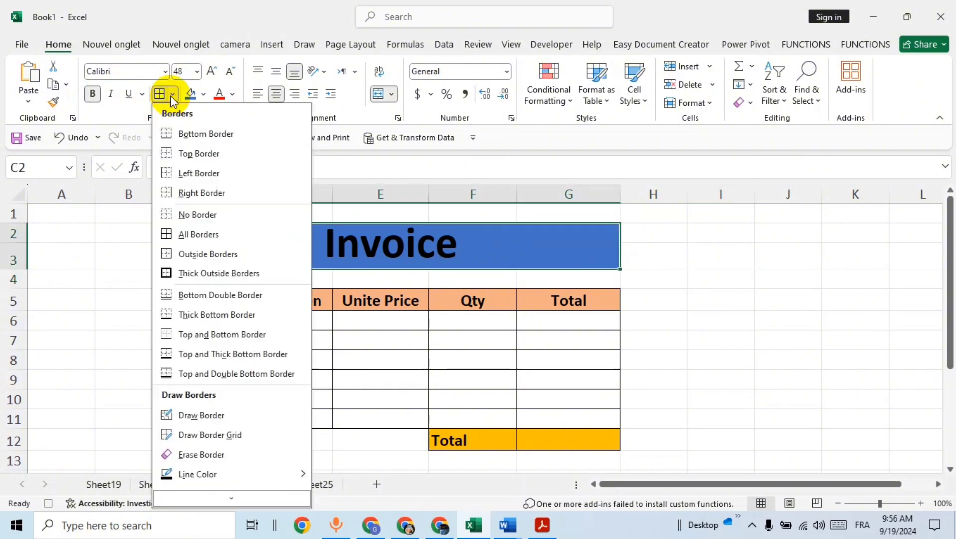
left_click(214, 273)
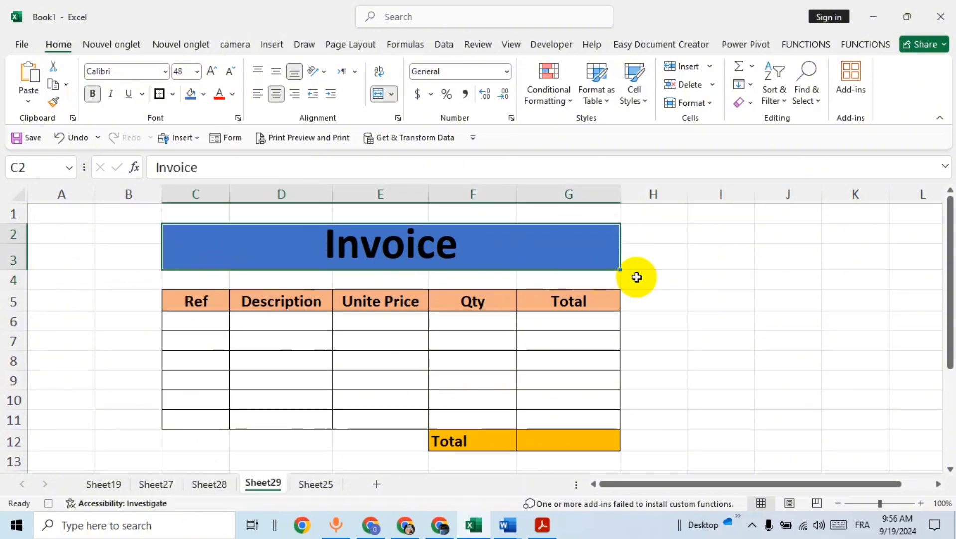
left_click(666, 278)
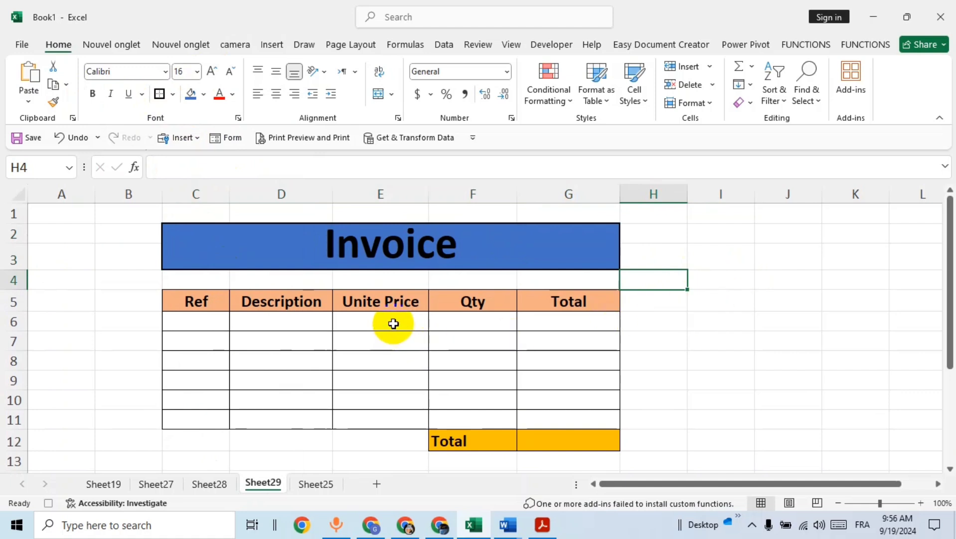
Step: Apply the $ English (United States) accounting format to the Unite Price cells E6:E11 and the Total cells G6:G11
left_click_drag(393, 323, 394, 422)
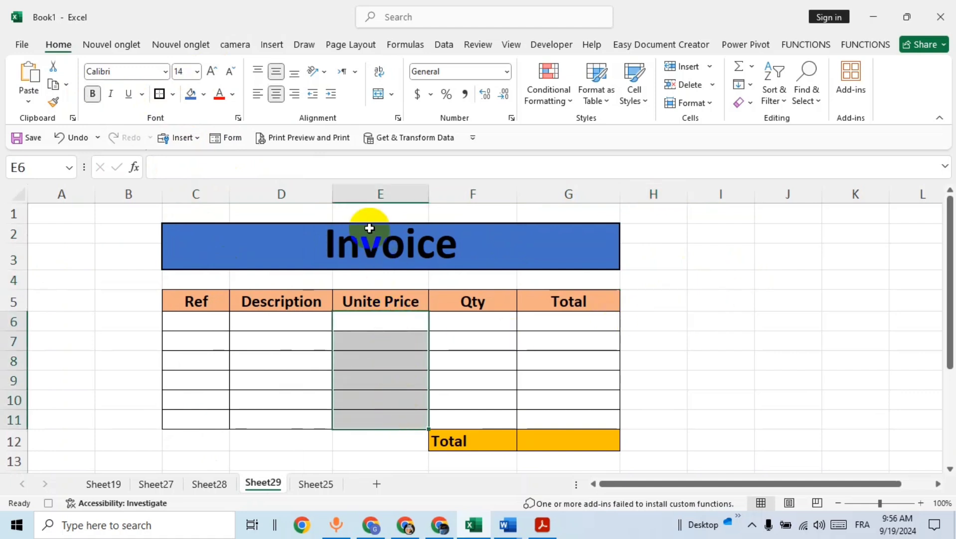
left_click(430, 94)
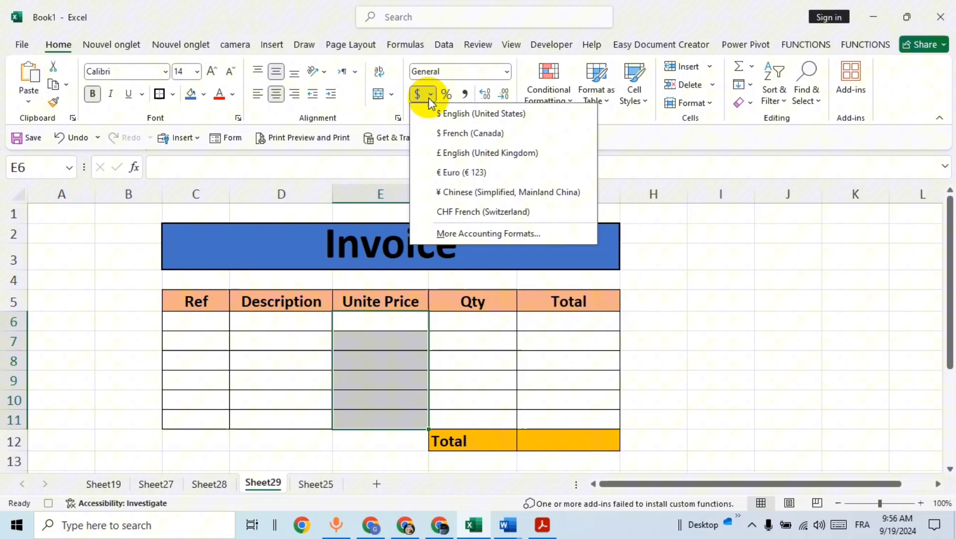
left_click(472, 115)
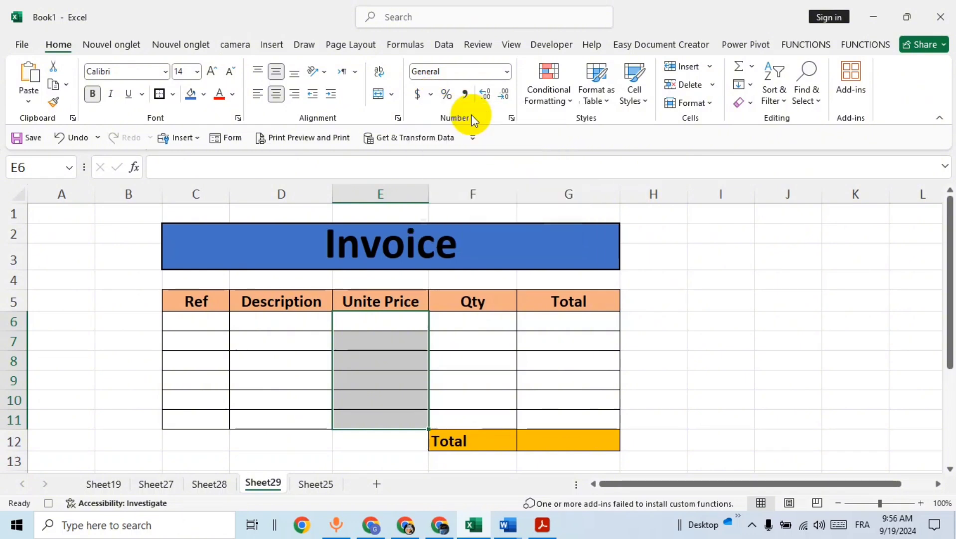
left_click(574, 326)
left_click_drag(574, 326, 576, 423)
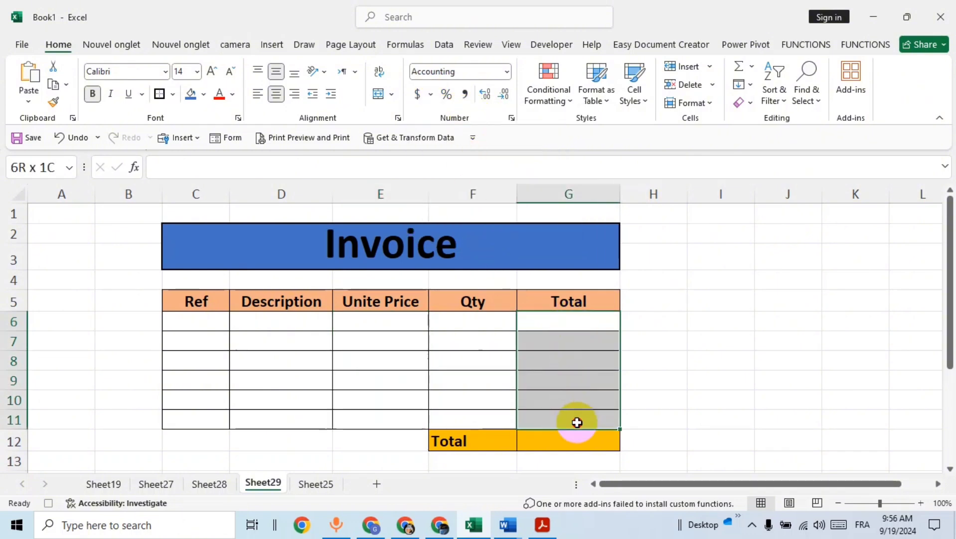
left_click(430, 95)
left_click(452, 112)
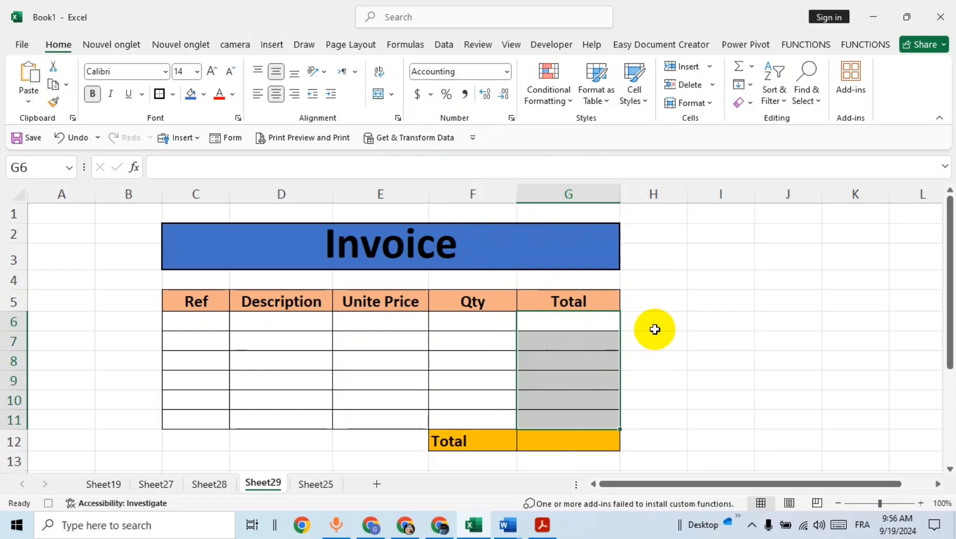
Step: Enter the formula =E6*F6 in G6 to multiply the unit price by the quantity
left_click(575, 440)
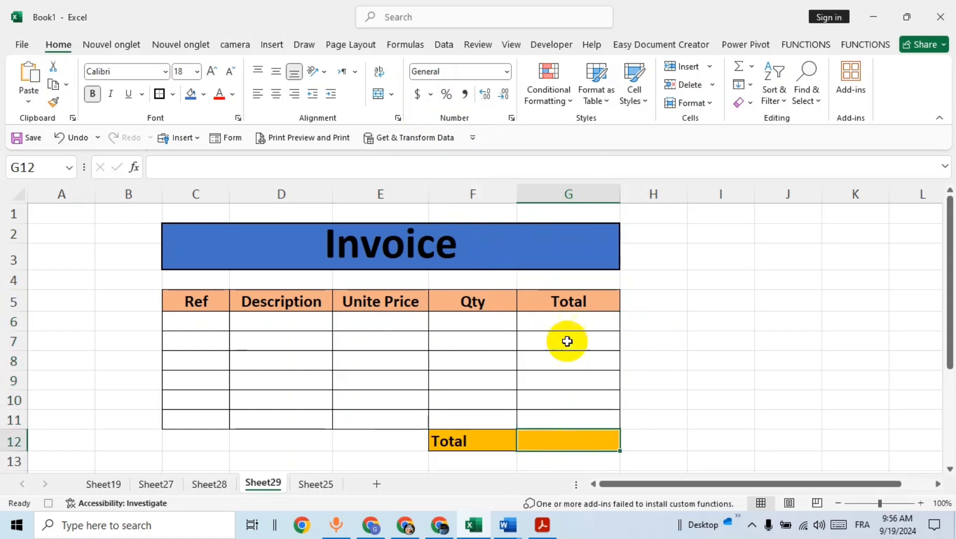
left_click(577, 322)
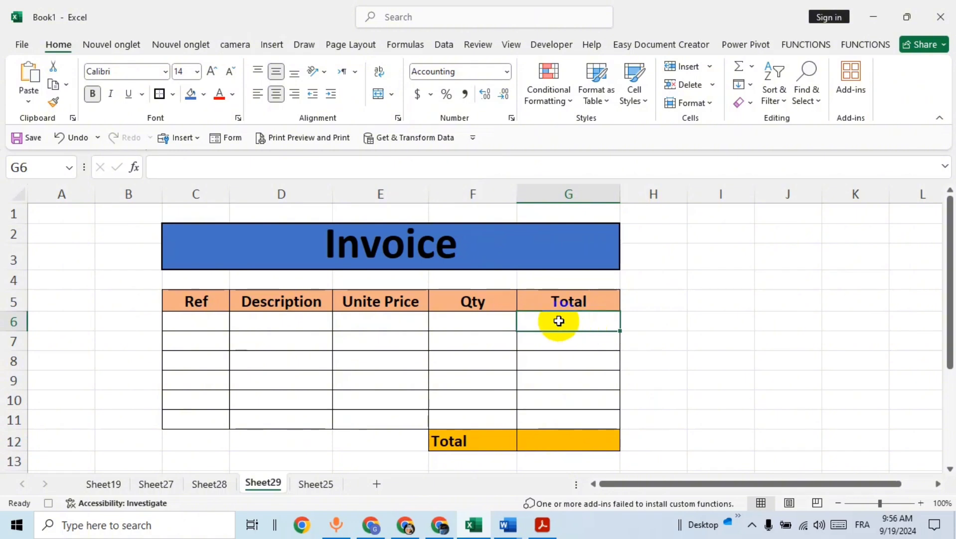
type("=")
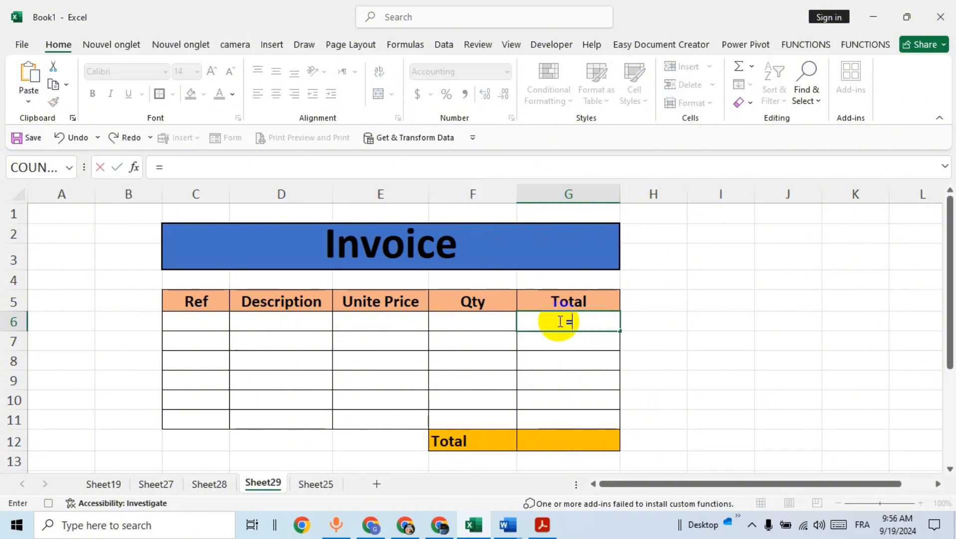
left_click(393, 322)
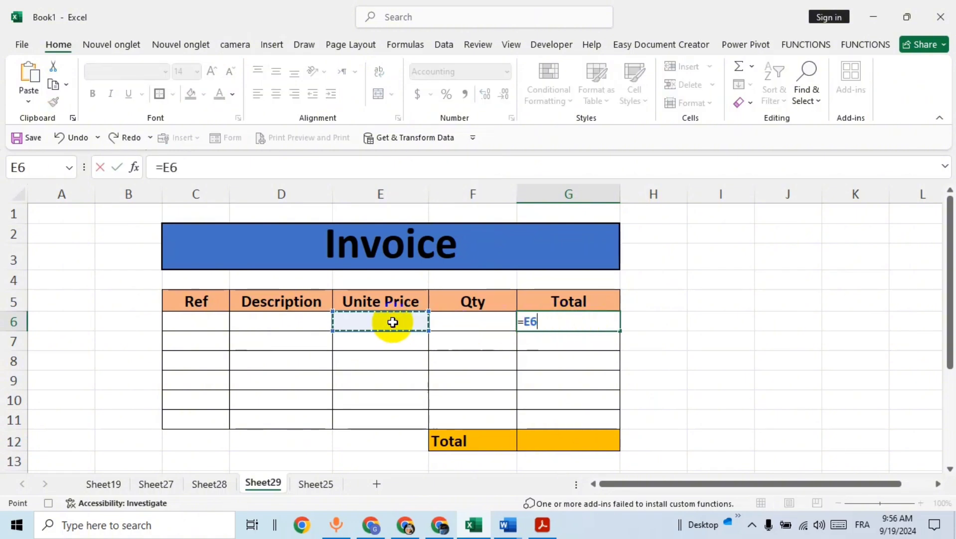
type("*")
left_click(474, 320)
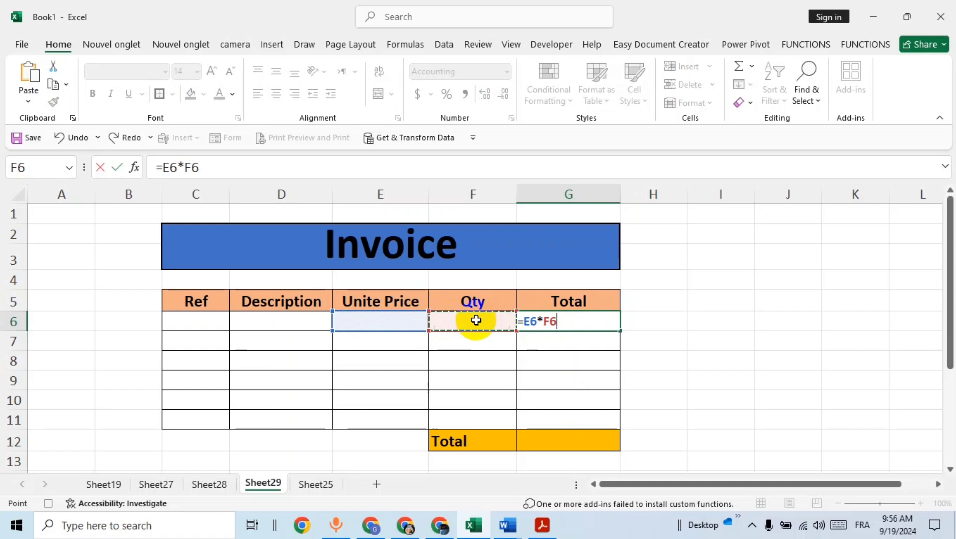
key("Return")
left_click(561, 325)
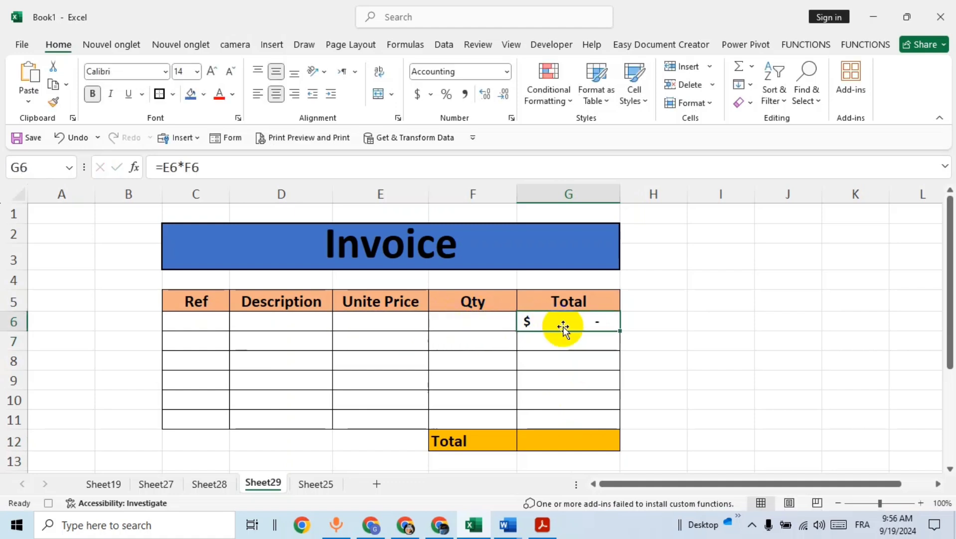
Step: Fill the G6 formula down through G11 and sum G6:G11 in G12 with AutoSum
left_click_drag(616, 330, 618, 424)
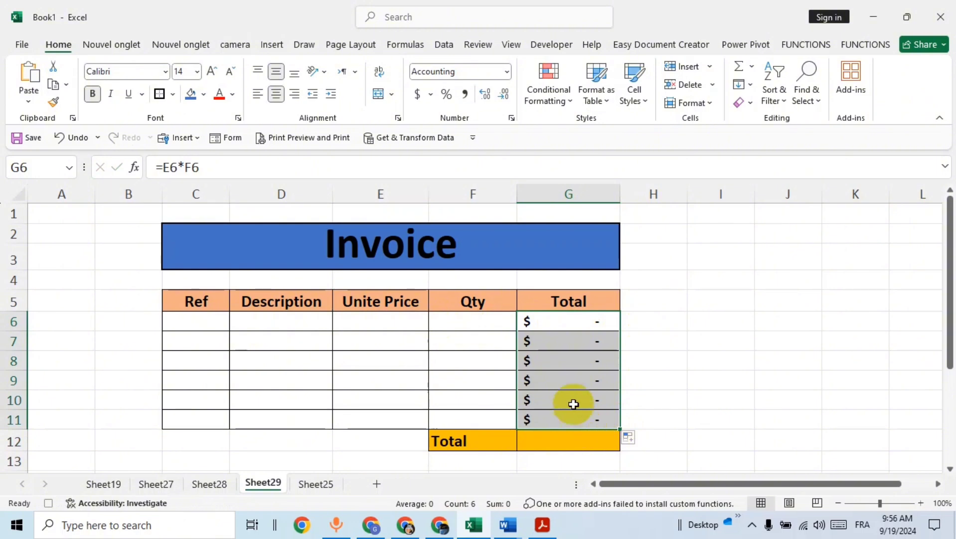
left_click(566, 444)
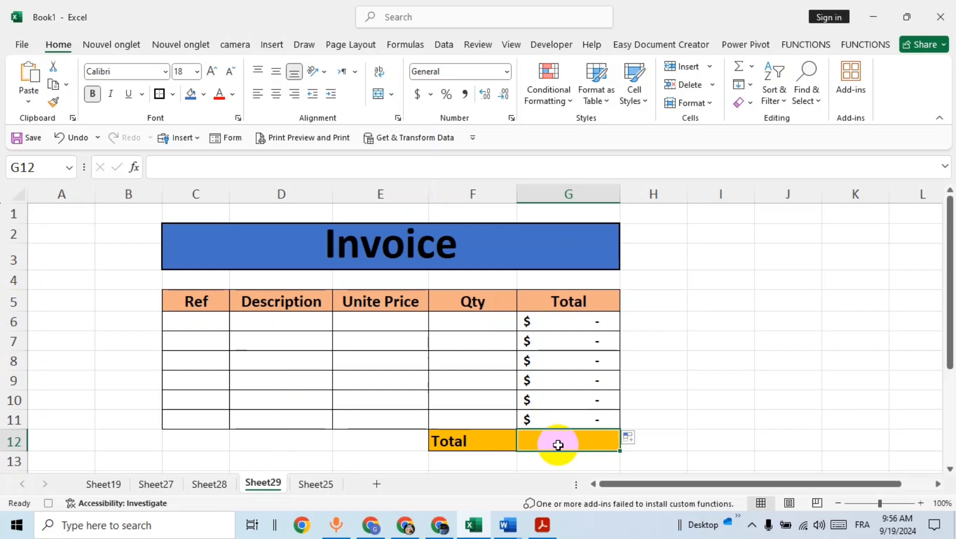
left_click_drag(560, 329, 564, 420)
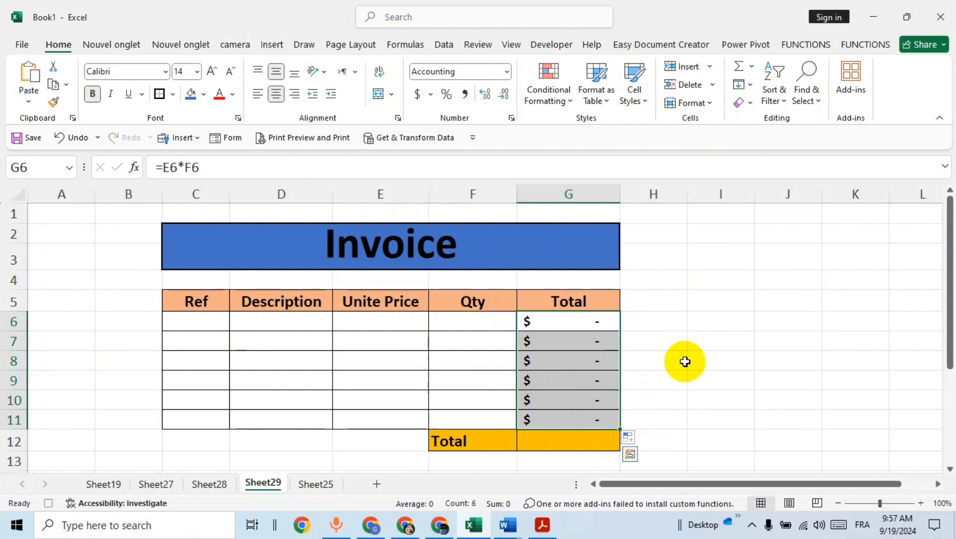
key("alt+equal")
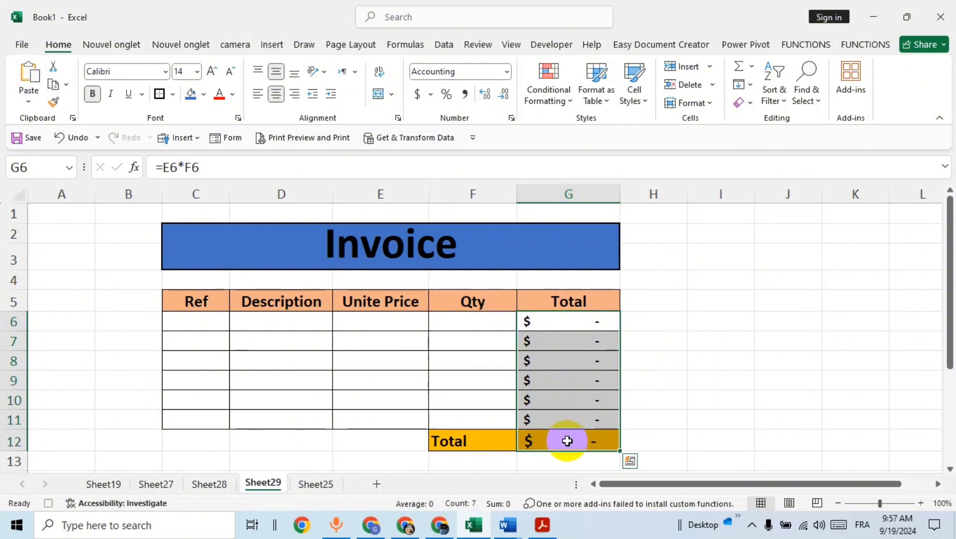
left_click(676, 355)
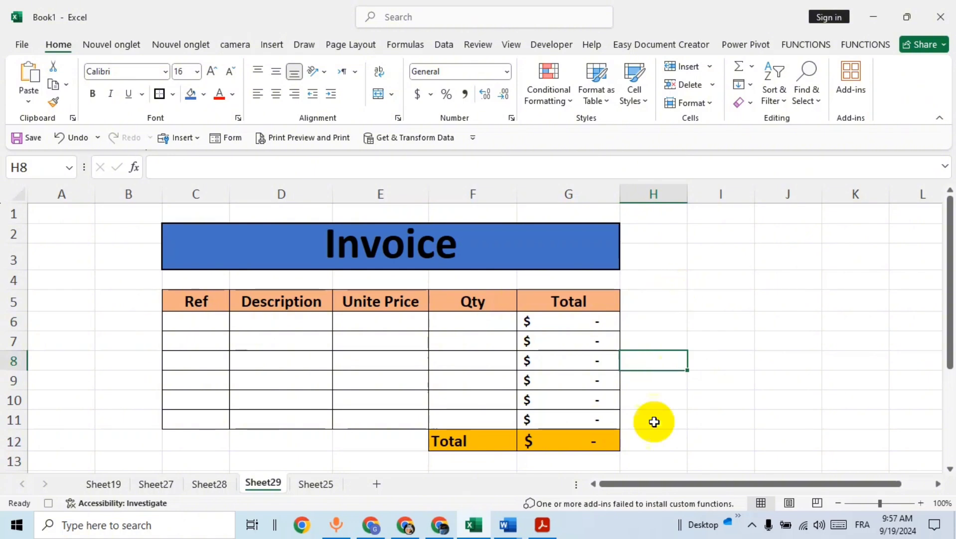
left_click(738, 305)
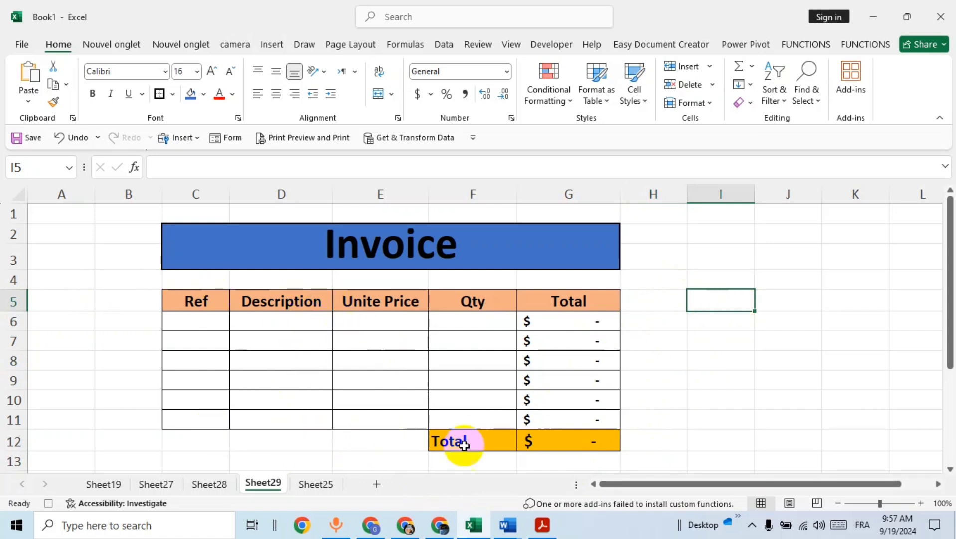
Step: Increase the font size of the Total label in F12 and the grand total in G12 to 20
left_click(564, 443)
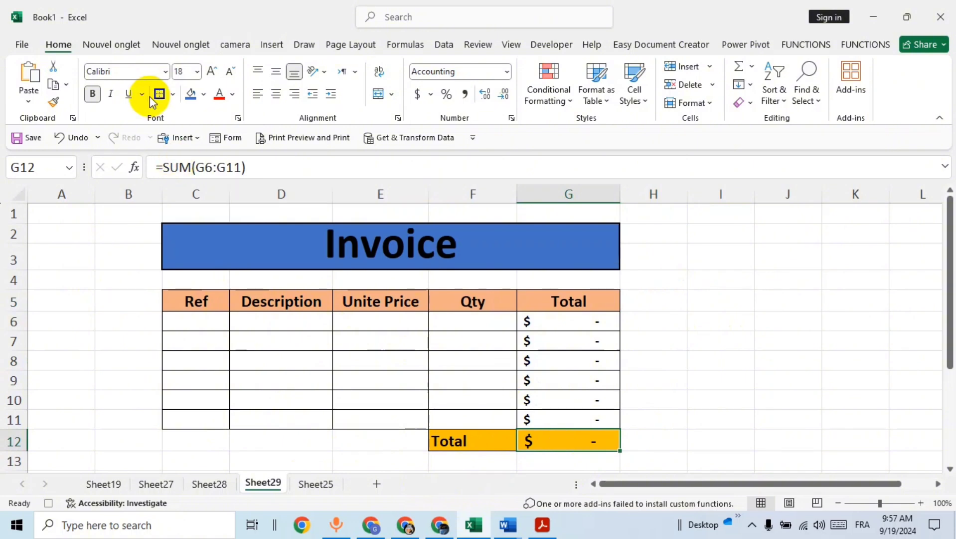
left_click(212, 71)
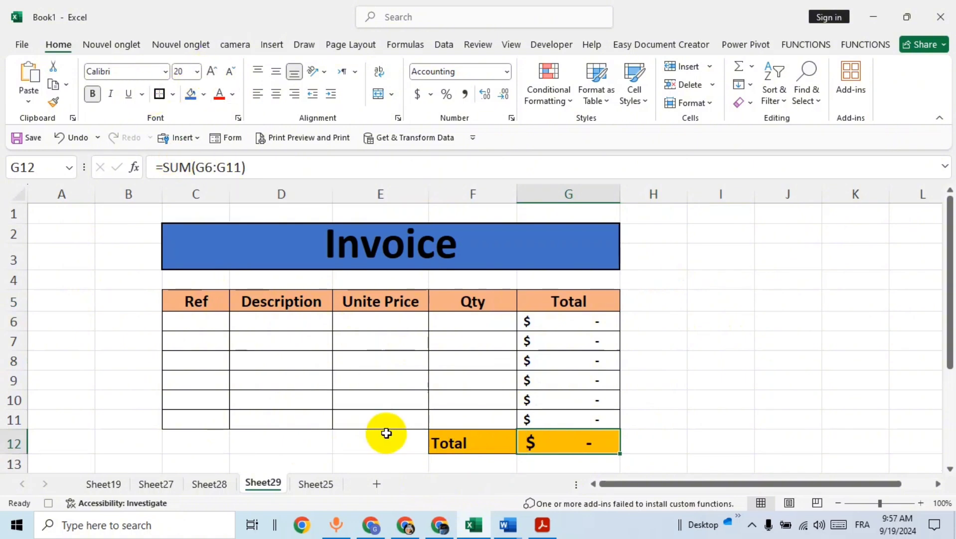
left_click(464, 443)
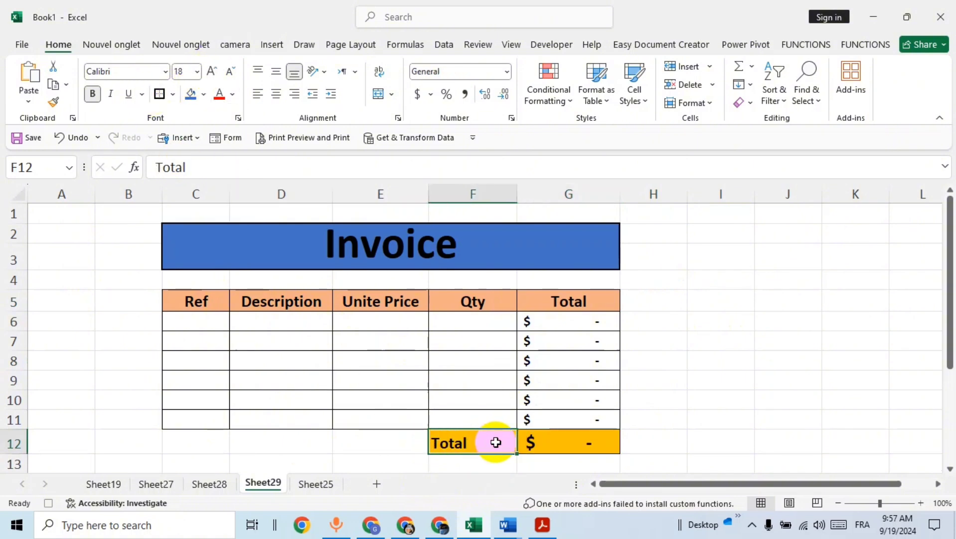
left_click(212, 71)
left_click(694, 339)
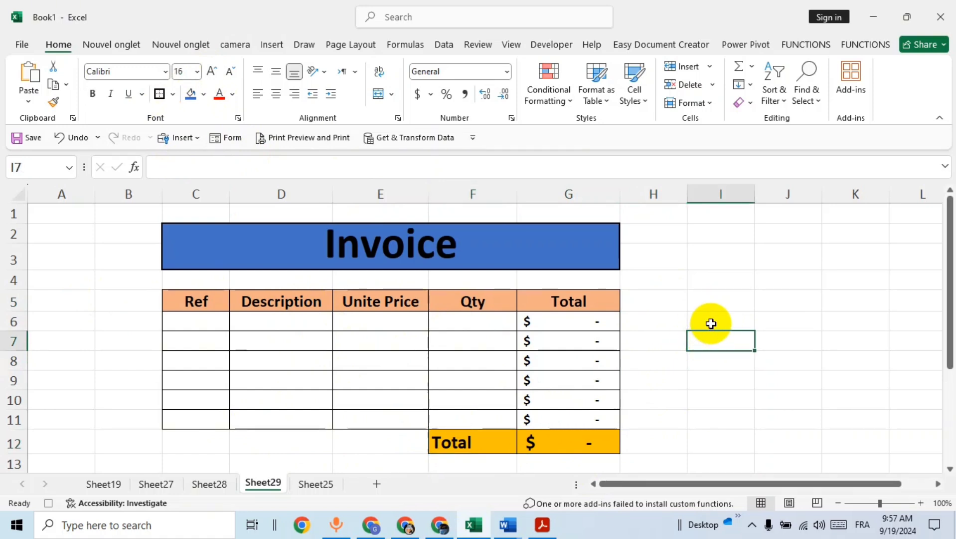
Step: Increase the font size of the table headers in C5:G5 to 20
left_click_drag(192, 299, 542, 294)
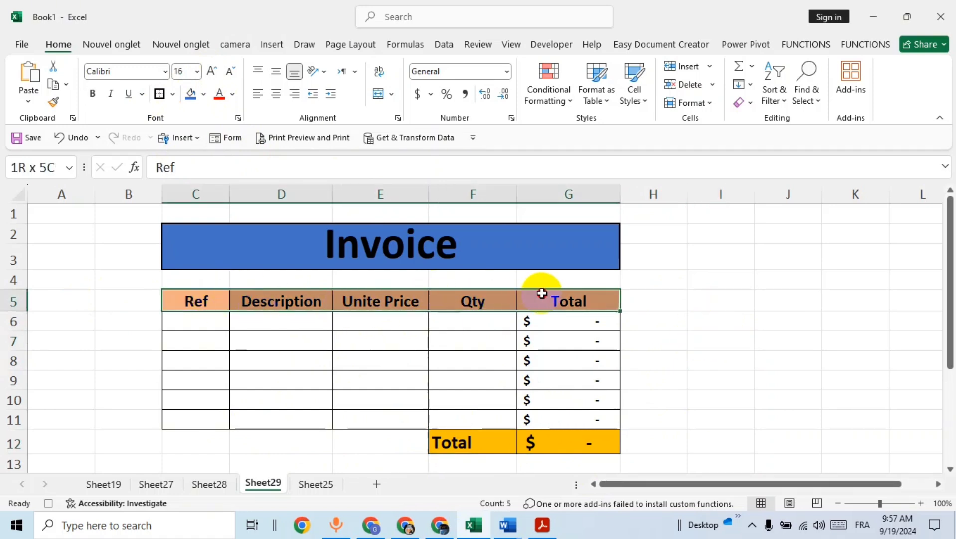
left_click(212, 71)
left_click(212, 71)
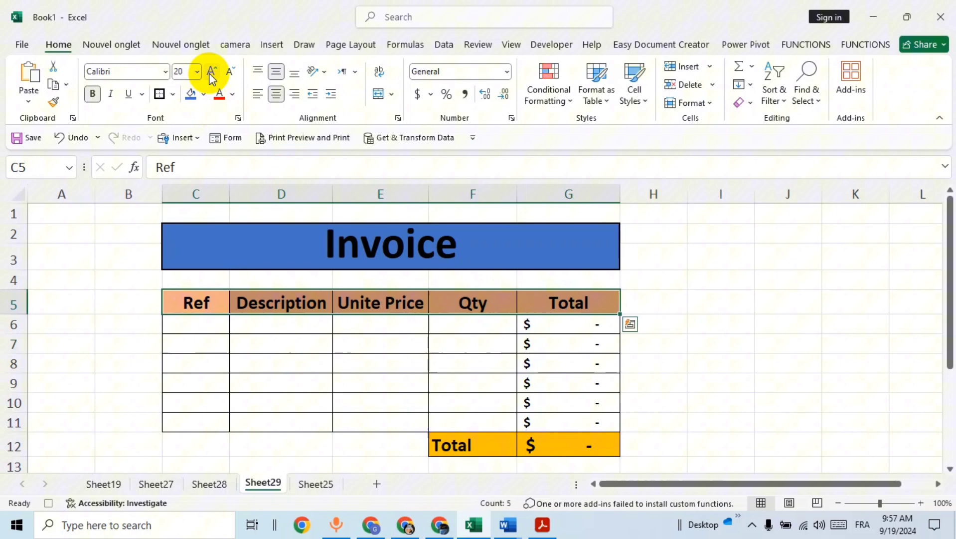
left_click(721, 297)
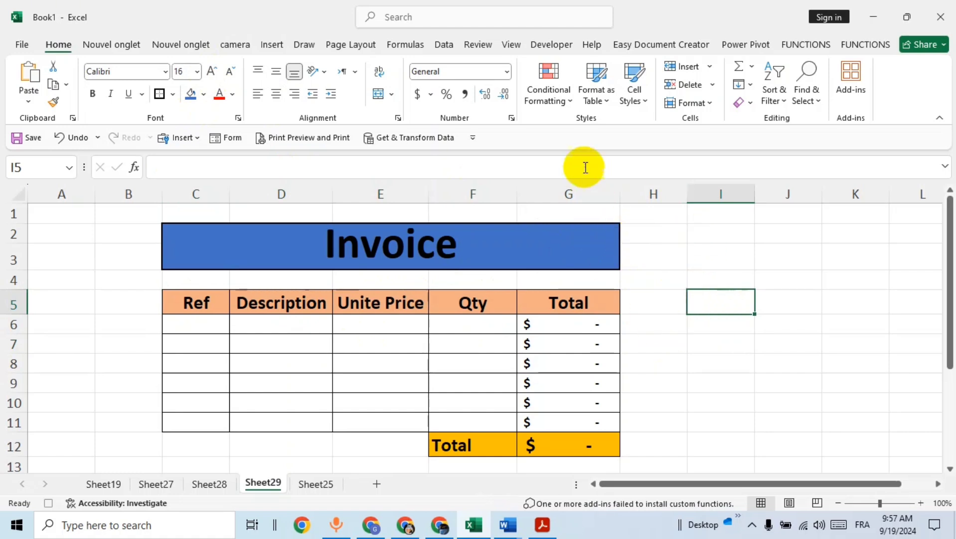
Step: Hide the gridlines on the invoice sheet
left_click(507, 45)
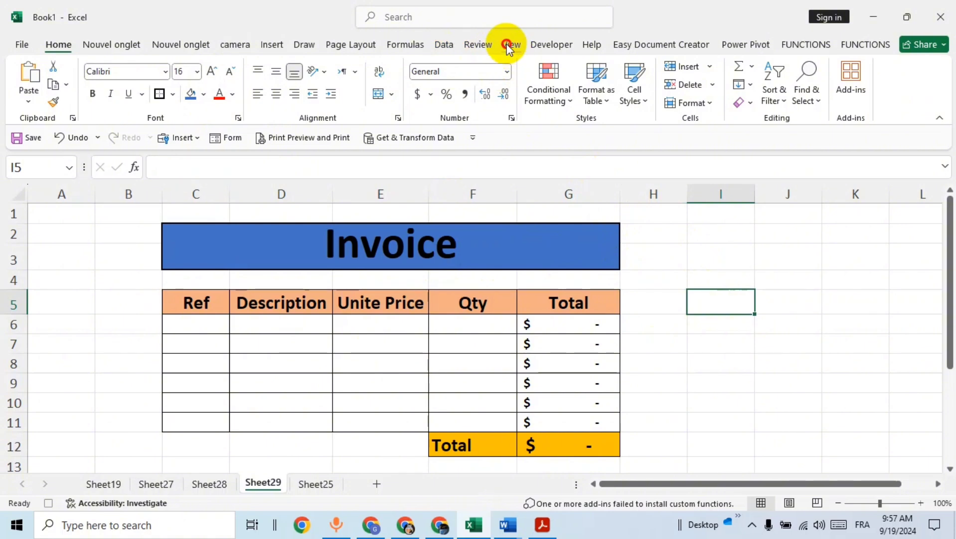
left_click(195, 86)
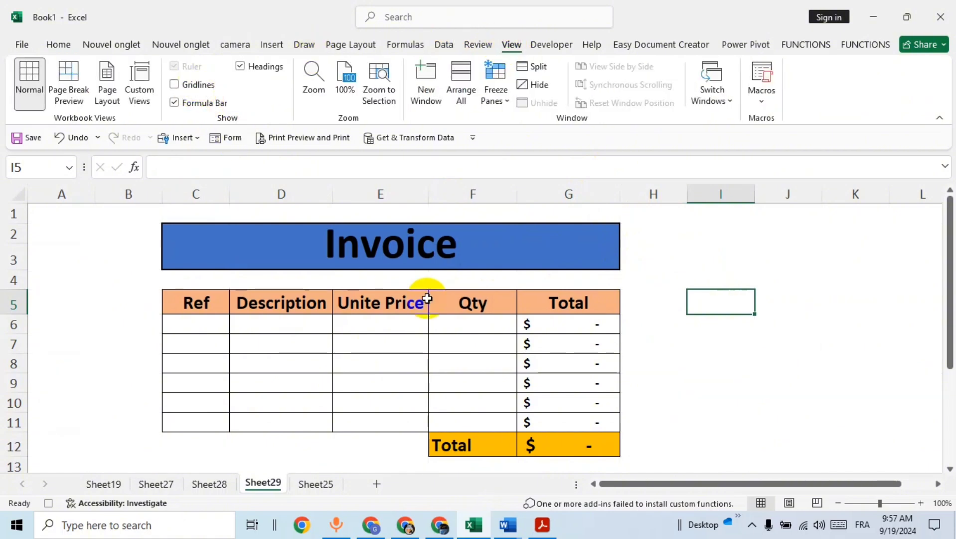
left_click(786, 345)
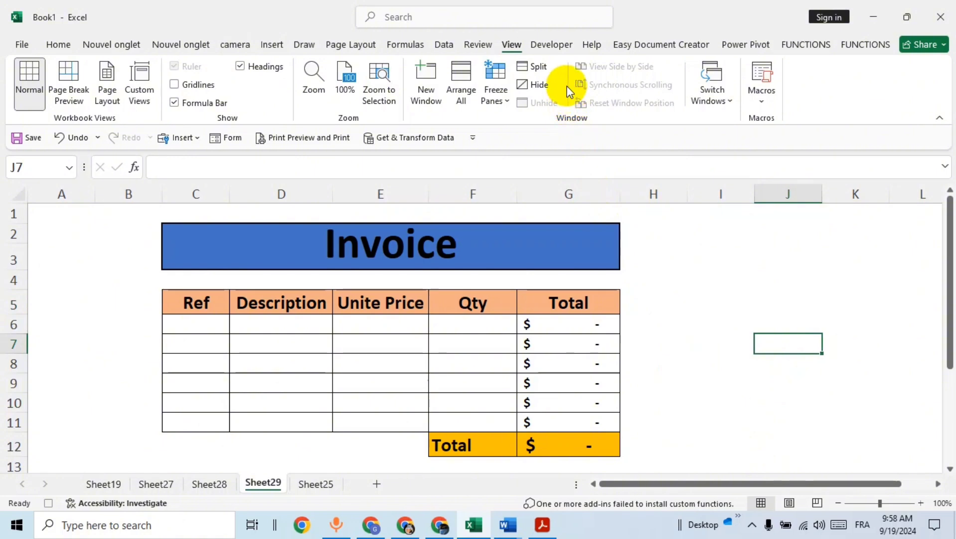
Step: Stop recording the macro and run it on the new blank worksheet Sheet30
left_click(554, 46)
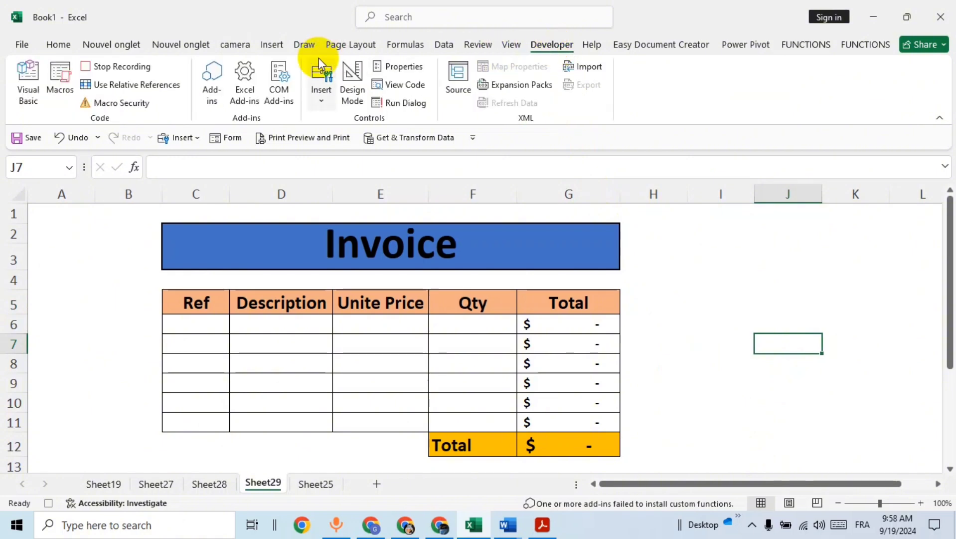
left_click(137, 68)
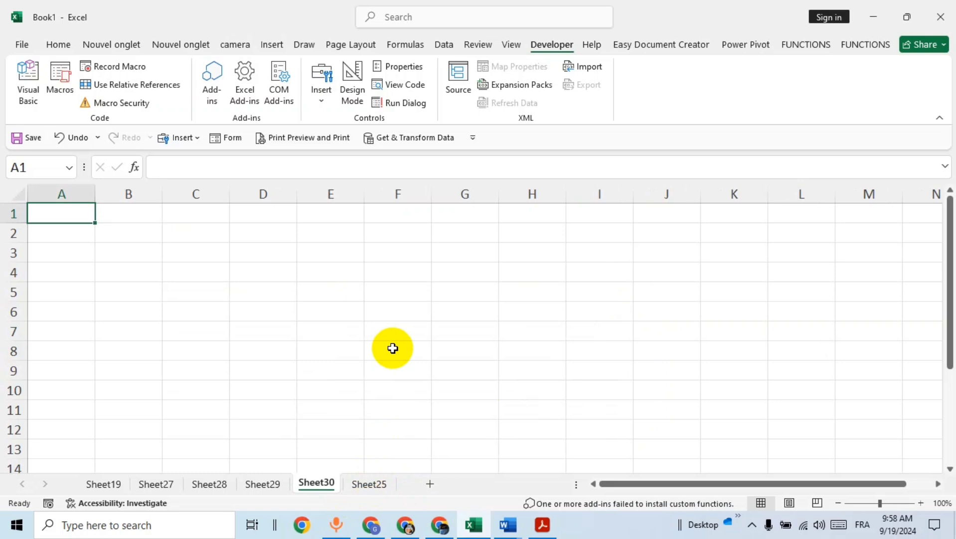
key("ctrl+shift+m")
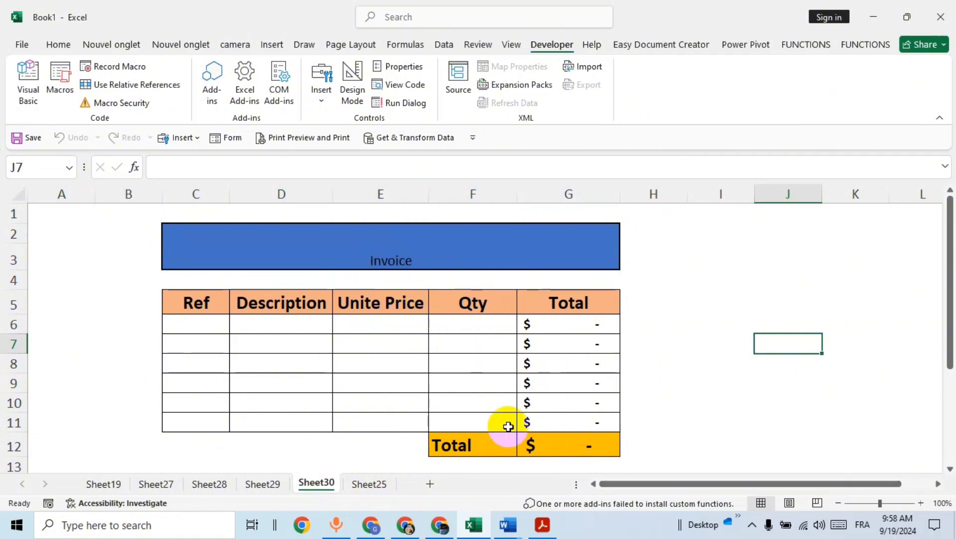
Step: Fill in the first invoice line in row 6 with Ref HD12, description hard disk, unit price 20 and quantity 5
left_click(206, 324)
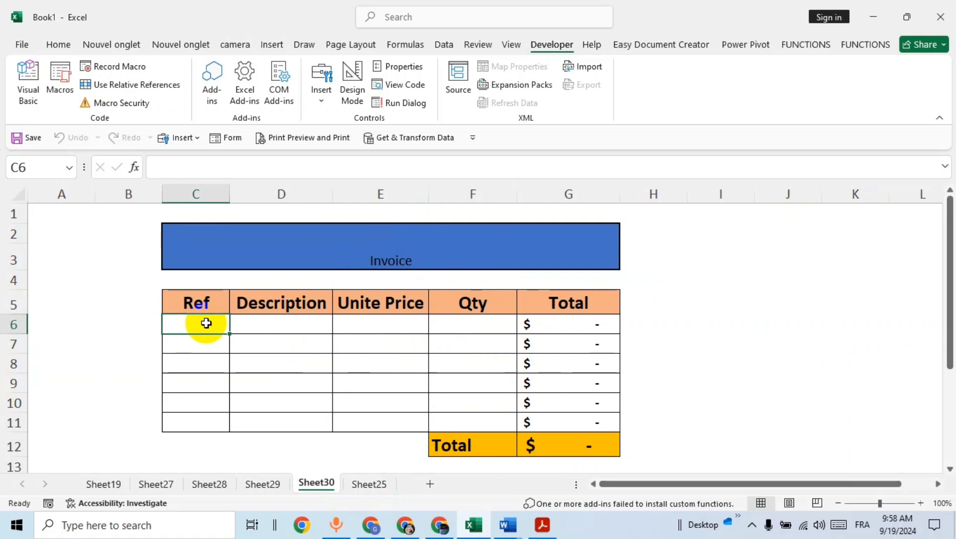
type("H")
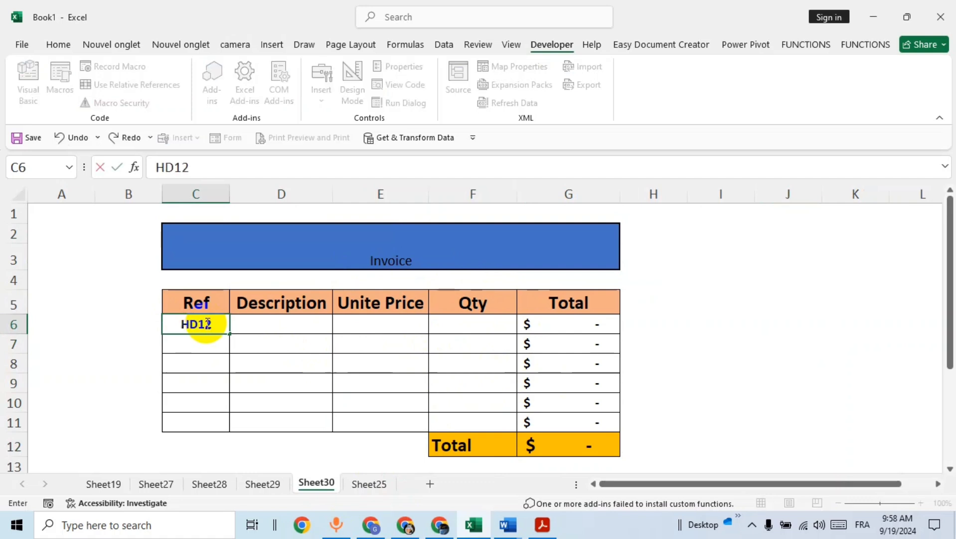
type("D12")
left_click(272, 329)
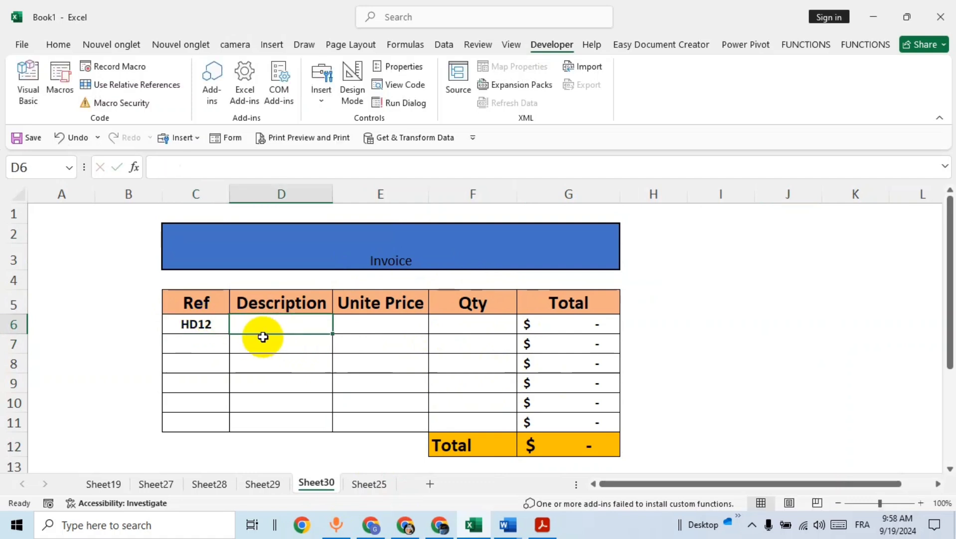
type("har")
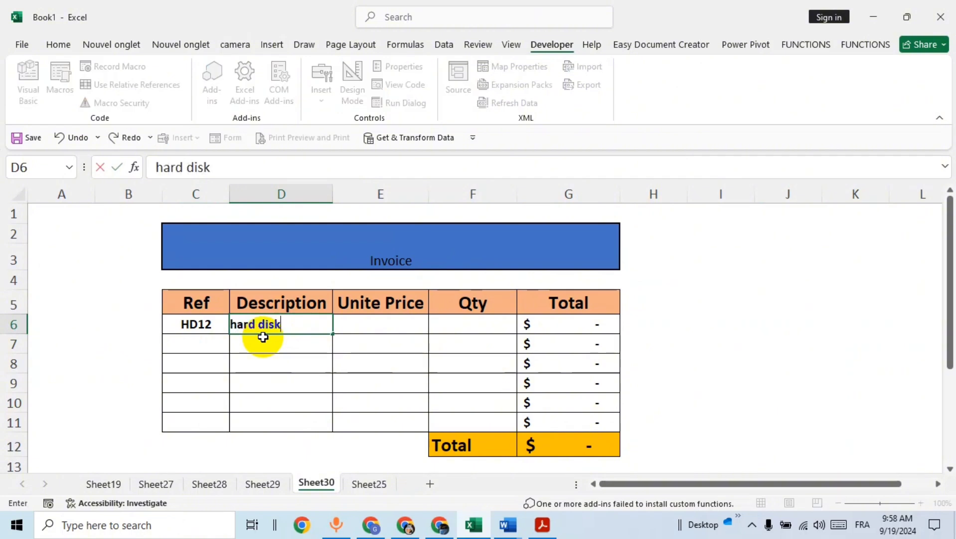
key("Tab")
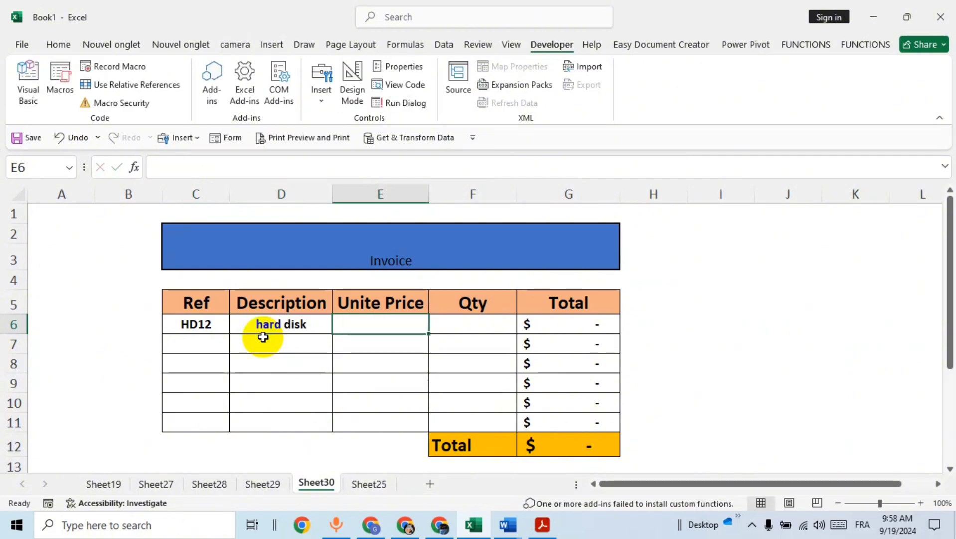
type("20")
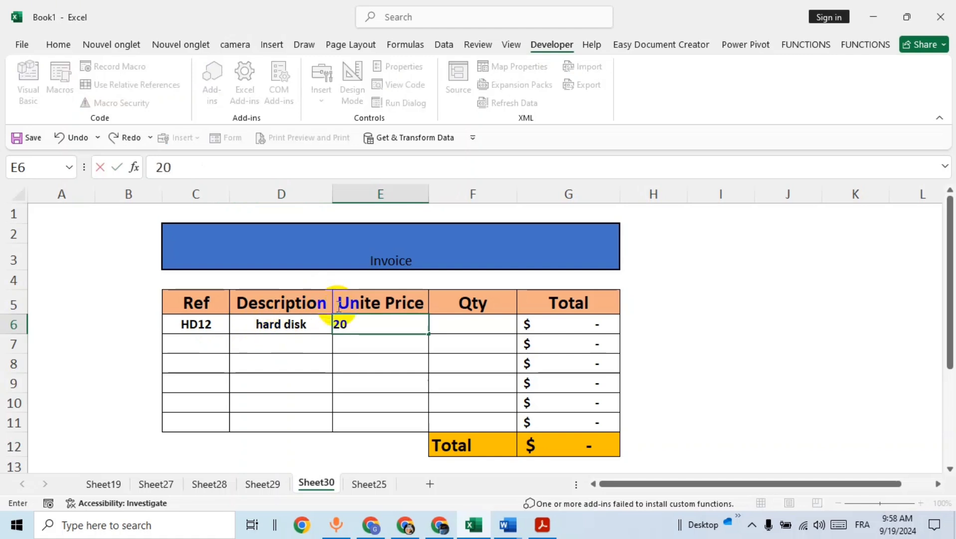
left_click(474, 325)
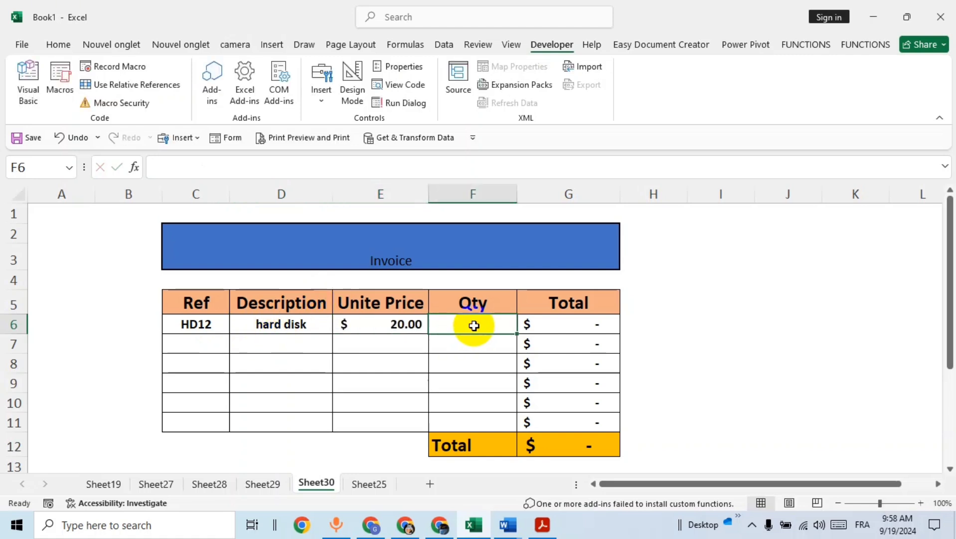
type("5")
key("Return")
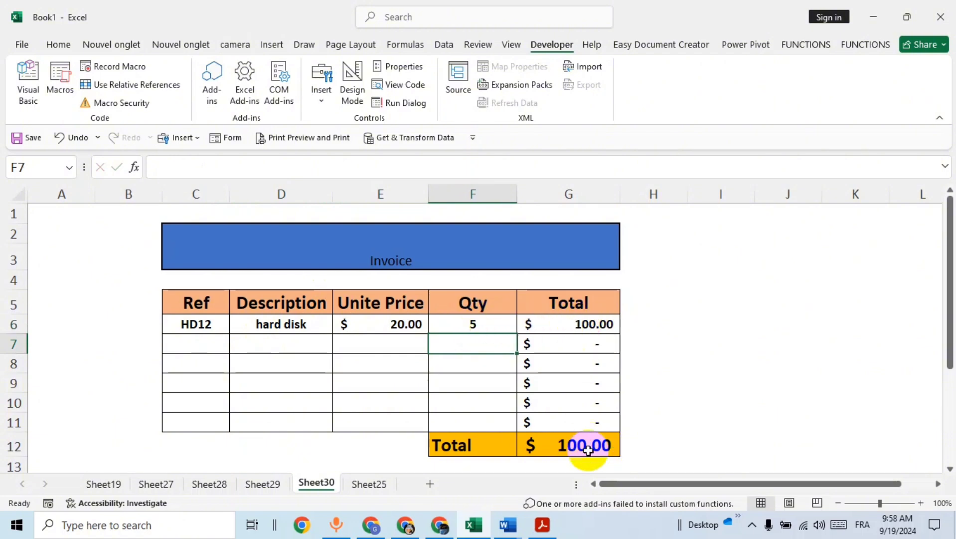
Step: Fill in the second invoice line in row 7 with Ref C125, description Cable, unit price 5 and quantity 7
left_click(388, 340)
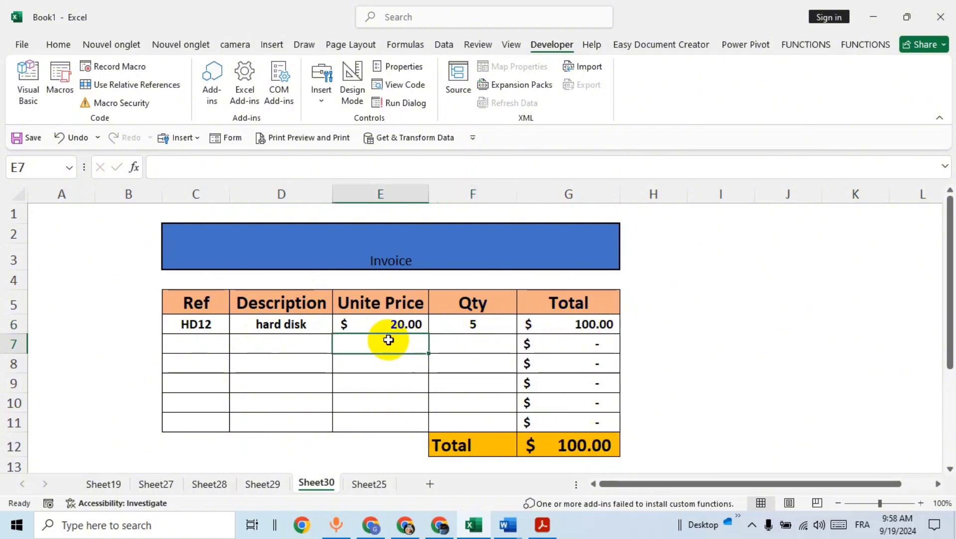
left_click(209, 343)
type("C125")
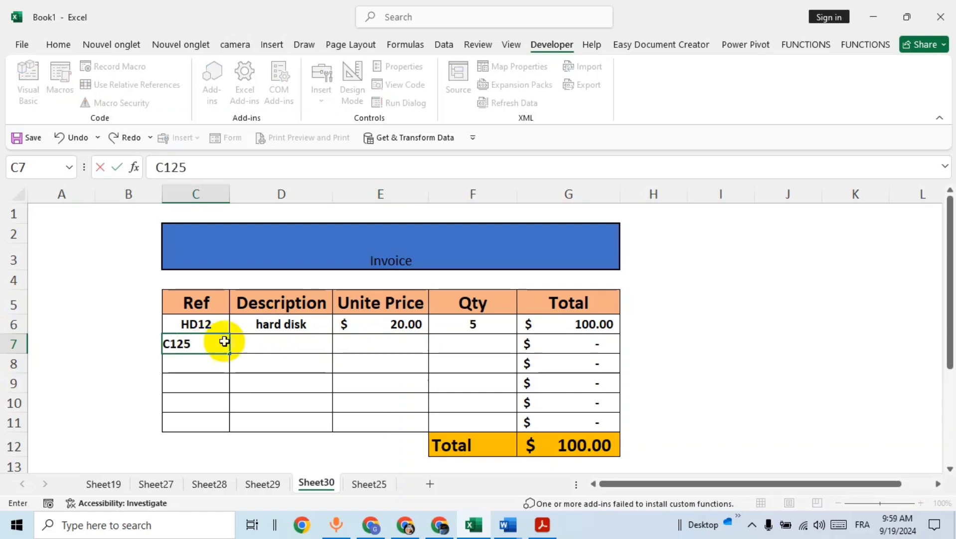
left_click(271, 344)
type("Cable")
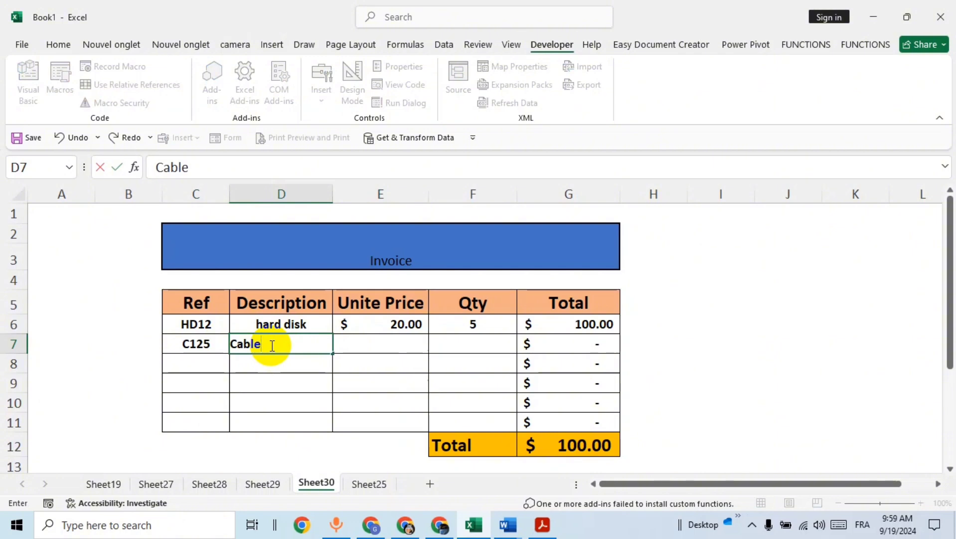
left_click(341, 337)
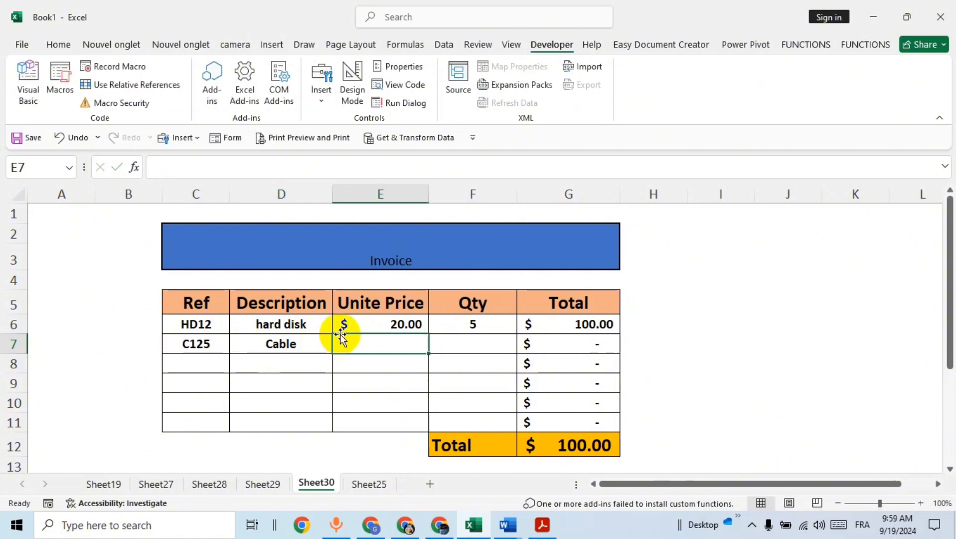
type("5")
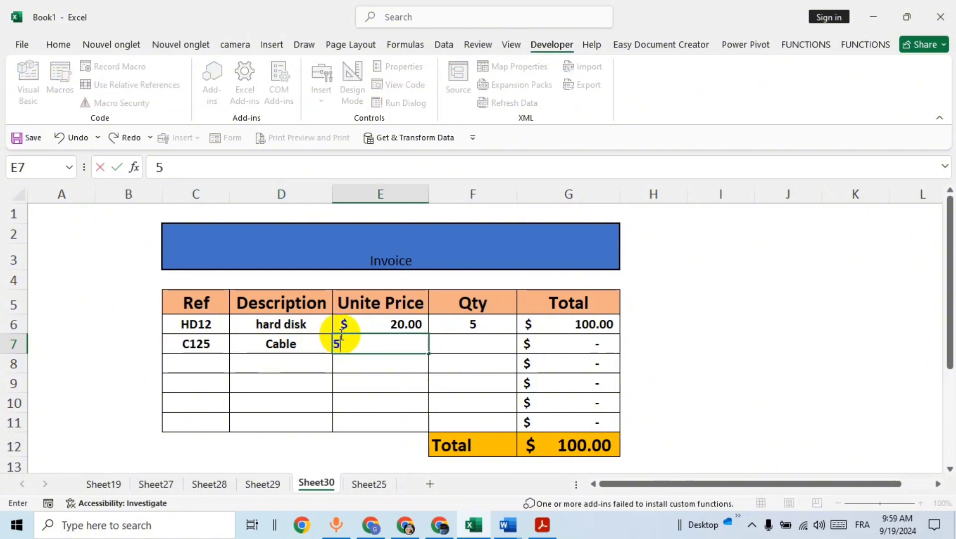
left_click(464, 343)
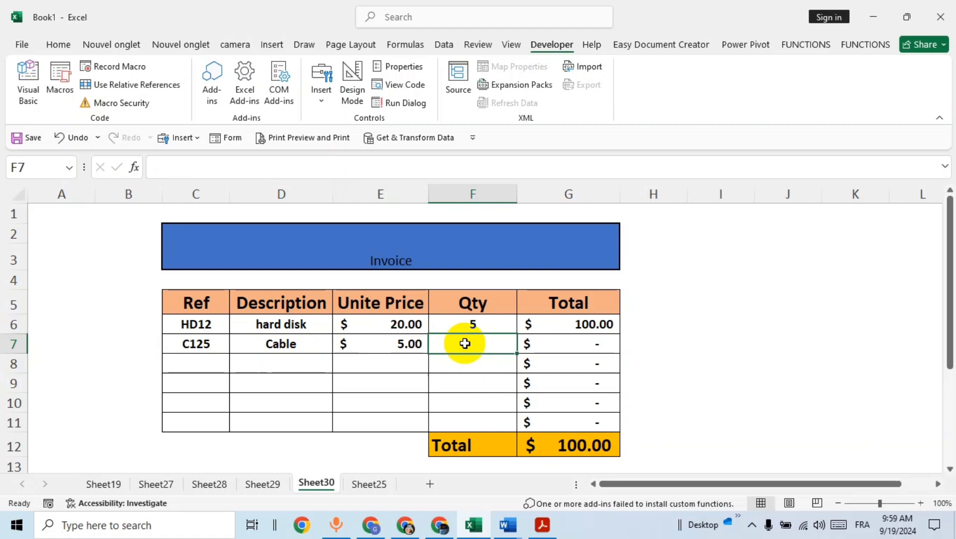
type("7")
key("Return")
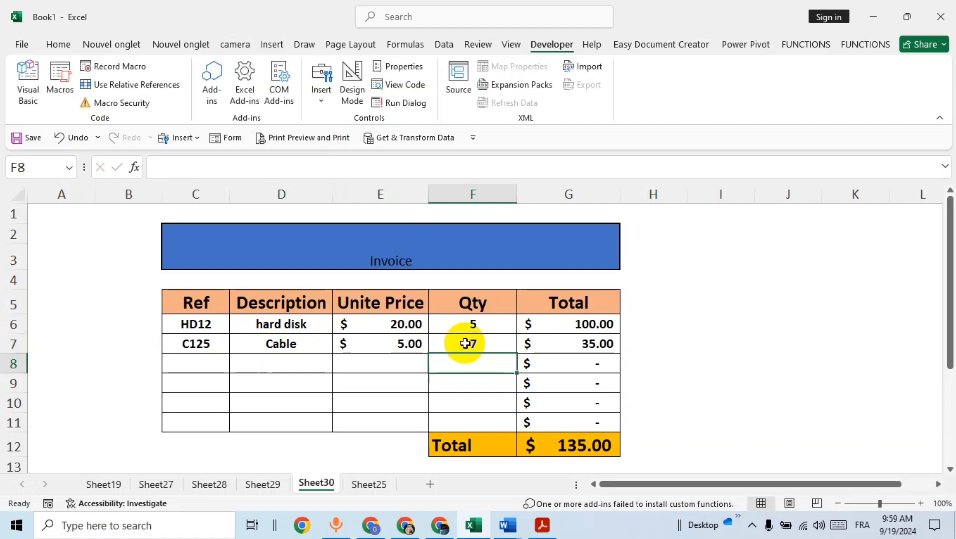